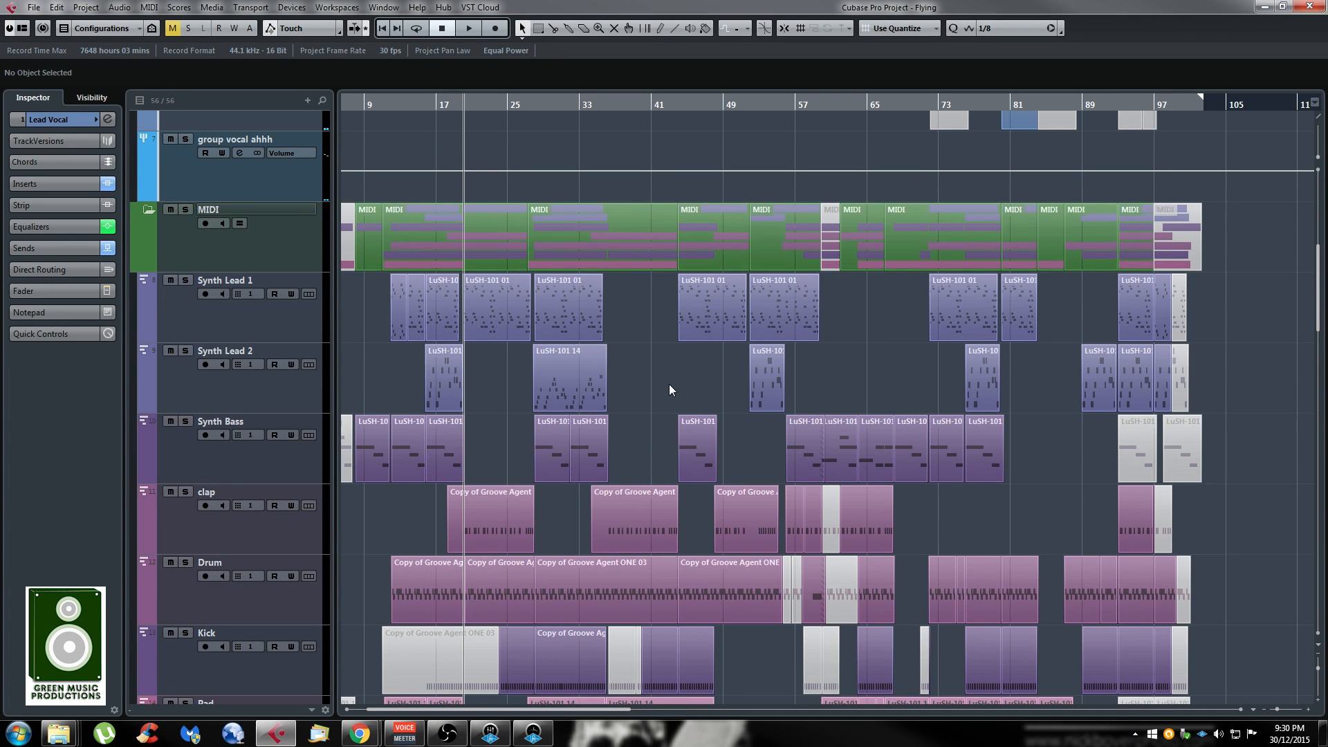
Open the MixConsole and demonstrate hiding and restoring the Equalizer Curve display in its window layout
scroll(669, 387, up, 5)
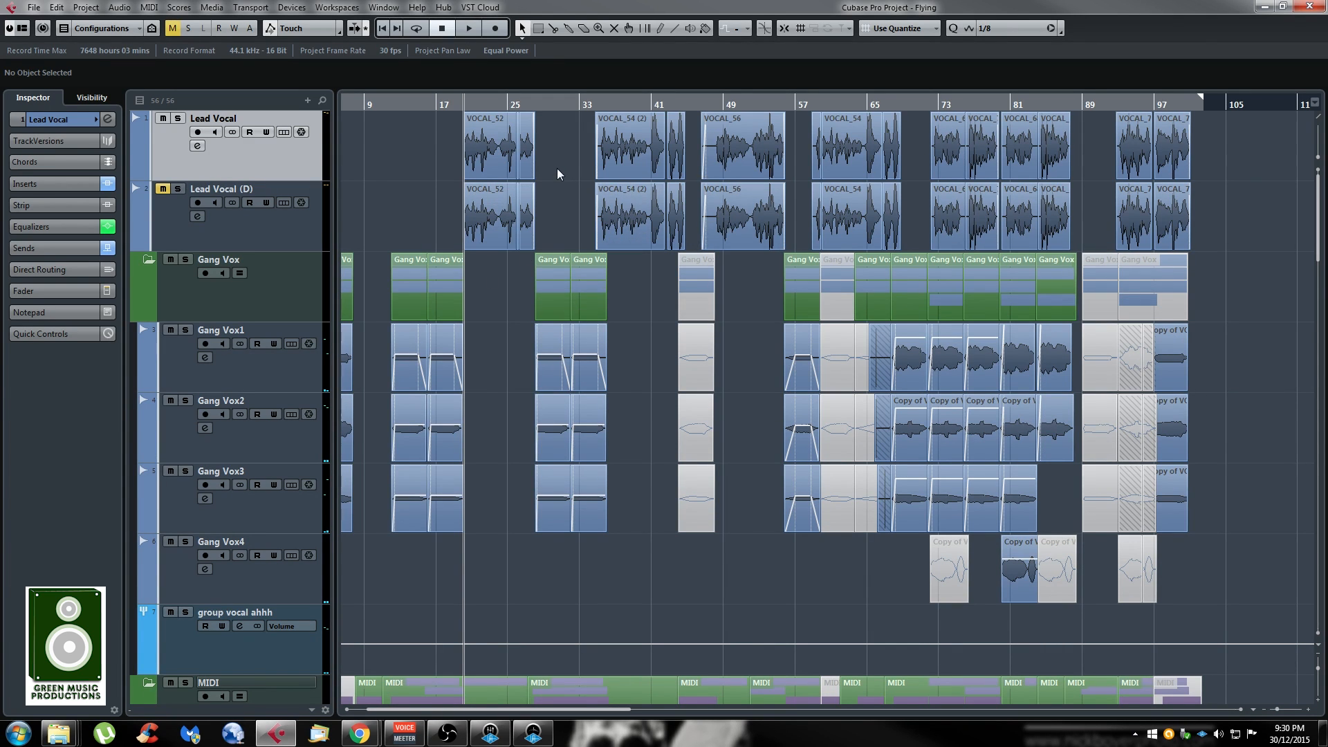
key(F3)
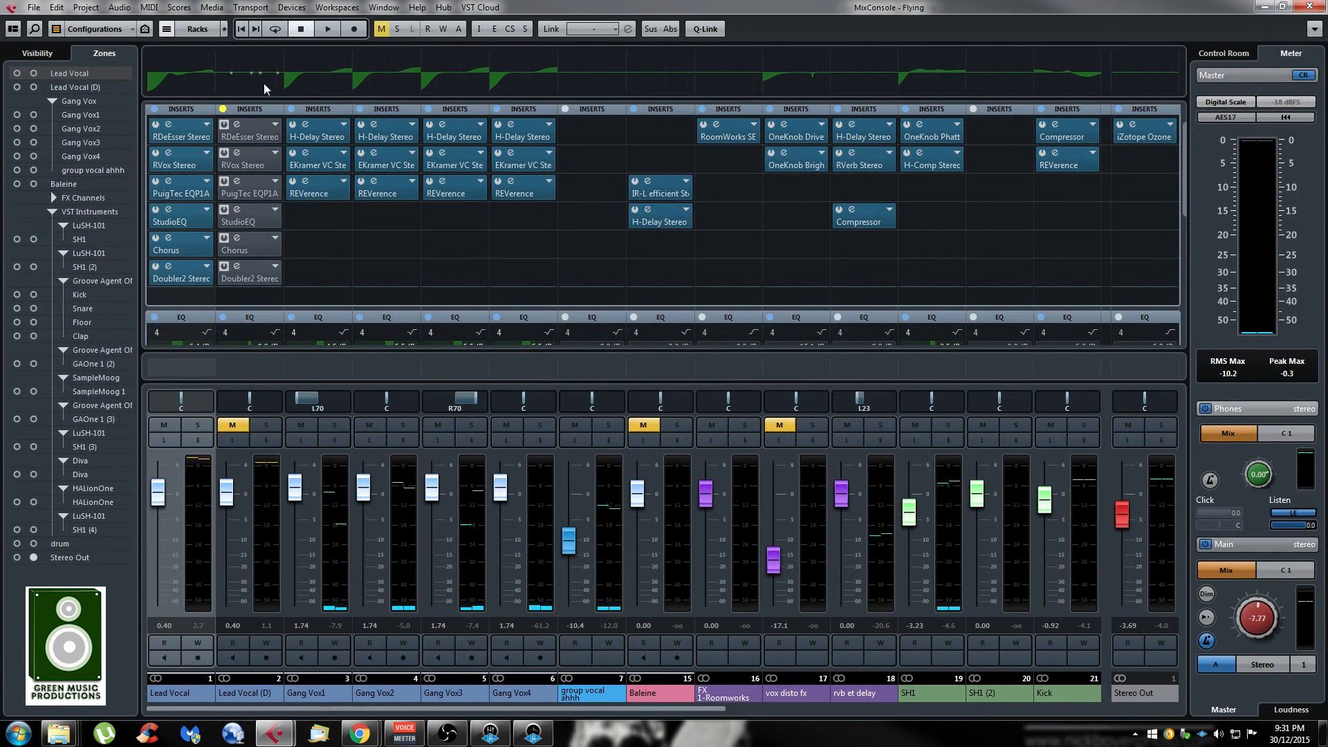
click(12, 28)
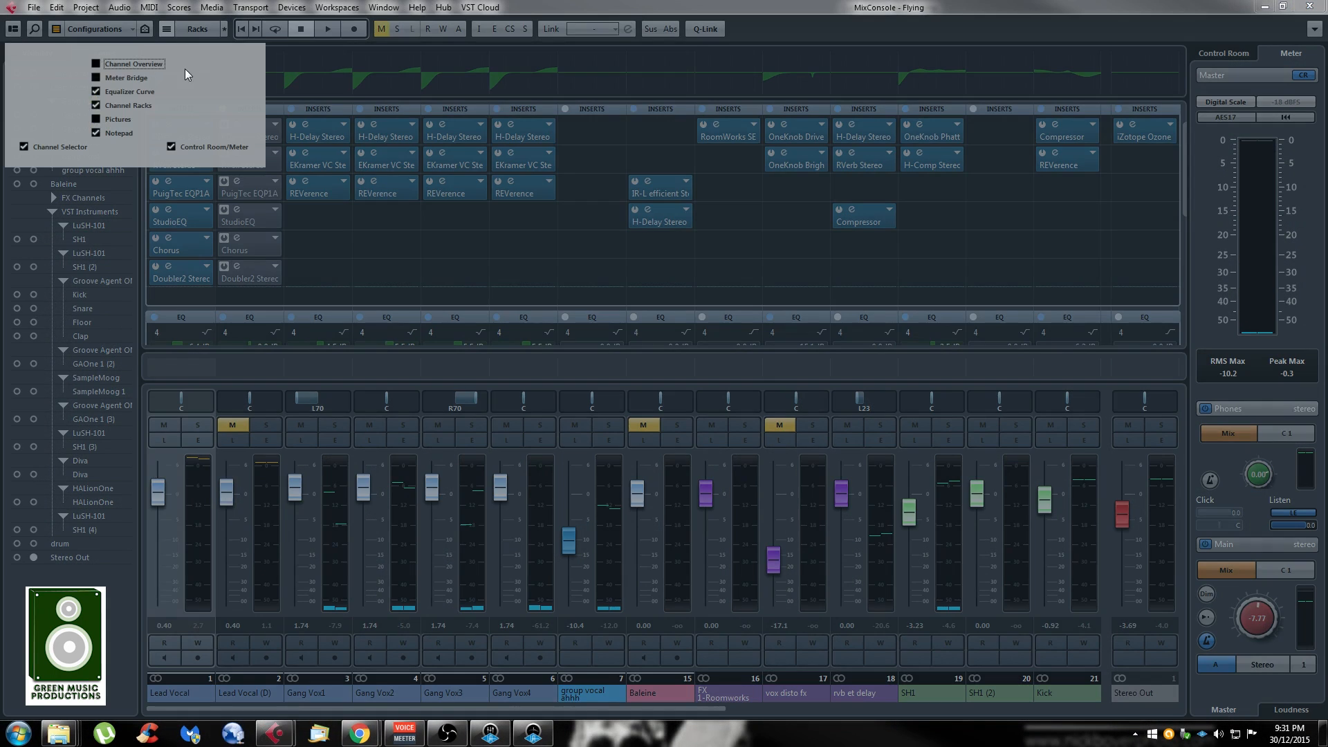
click(96, 92)
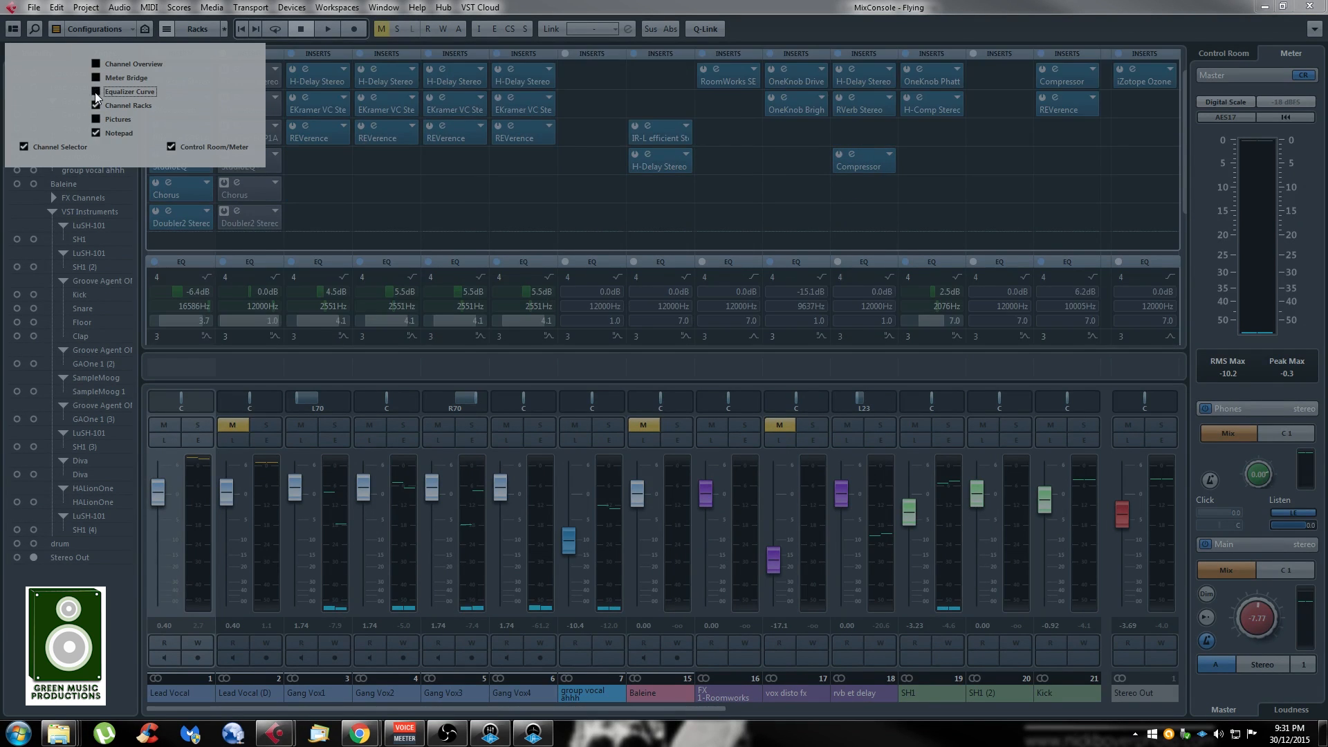
click(96, 92)
click(706, 6)
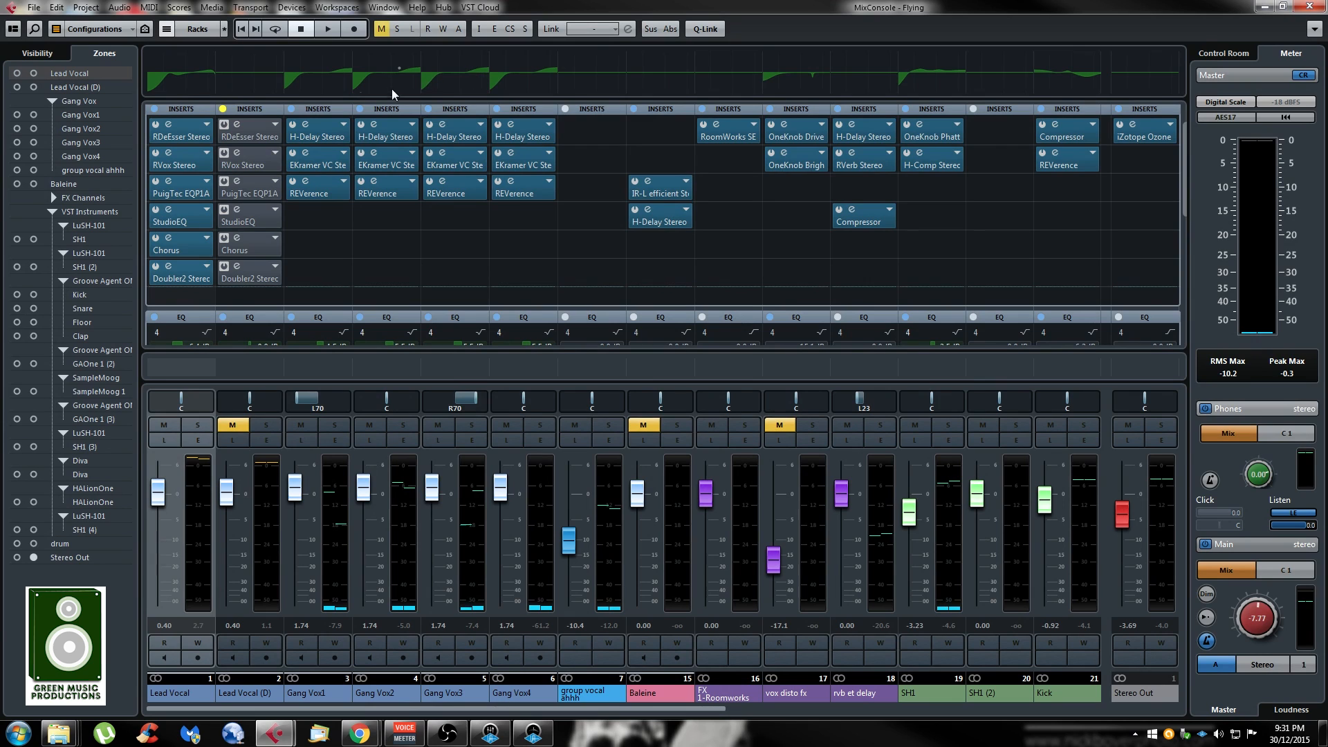
Enlarge the Lead Vocal (D) equalizer curve and remove all four of its EQ band points
click(242, 69)
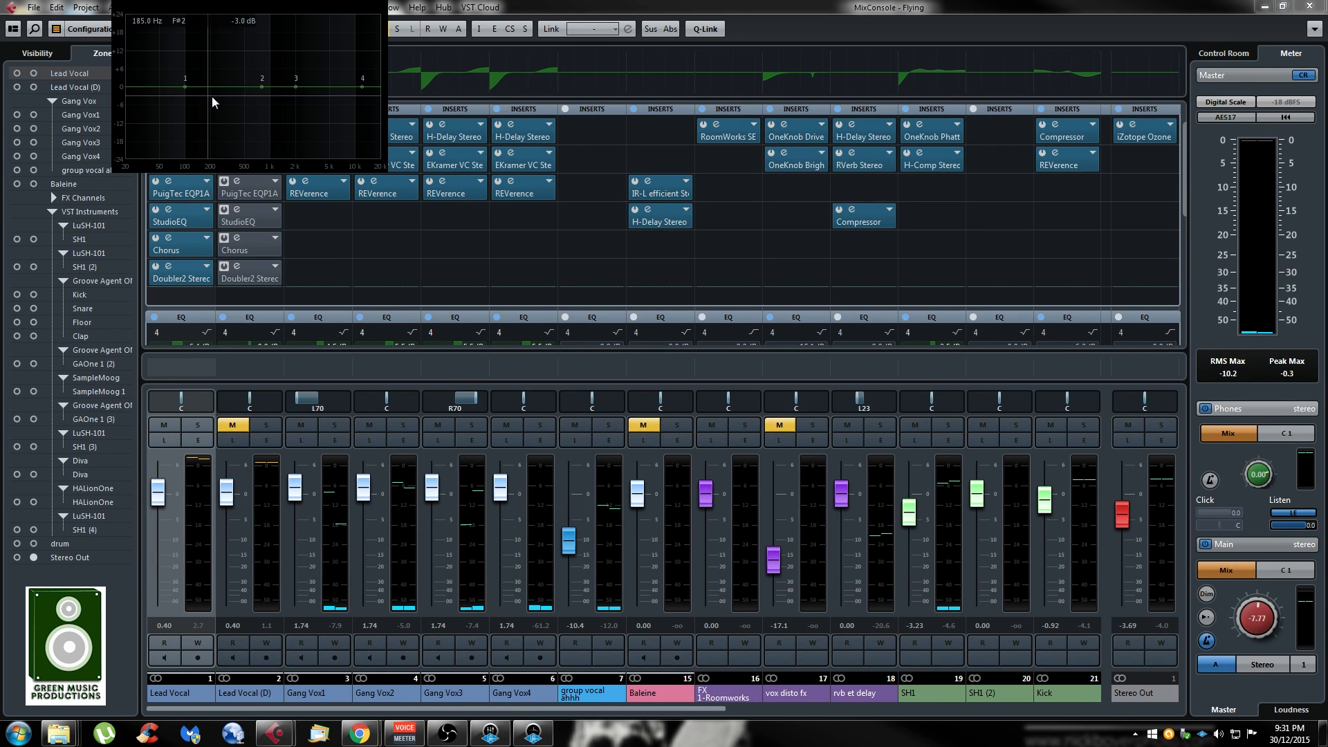
double_click(363, 87)
double_click(296, 86)
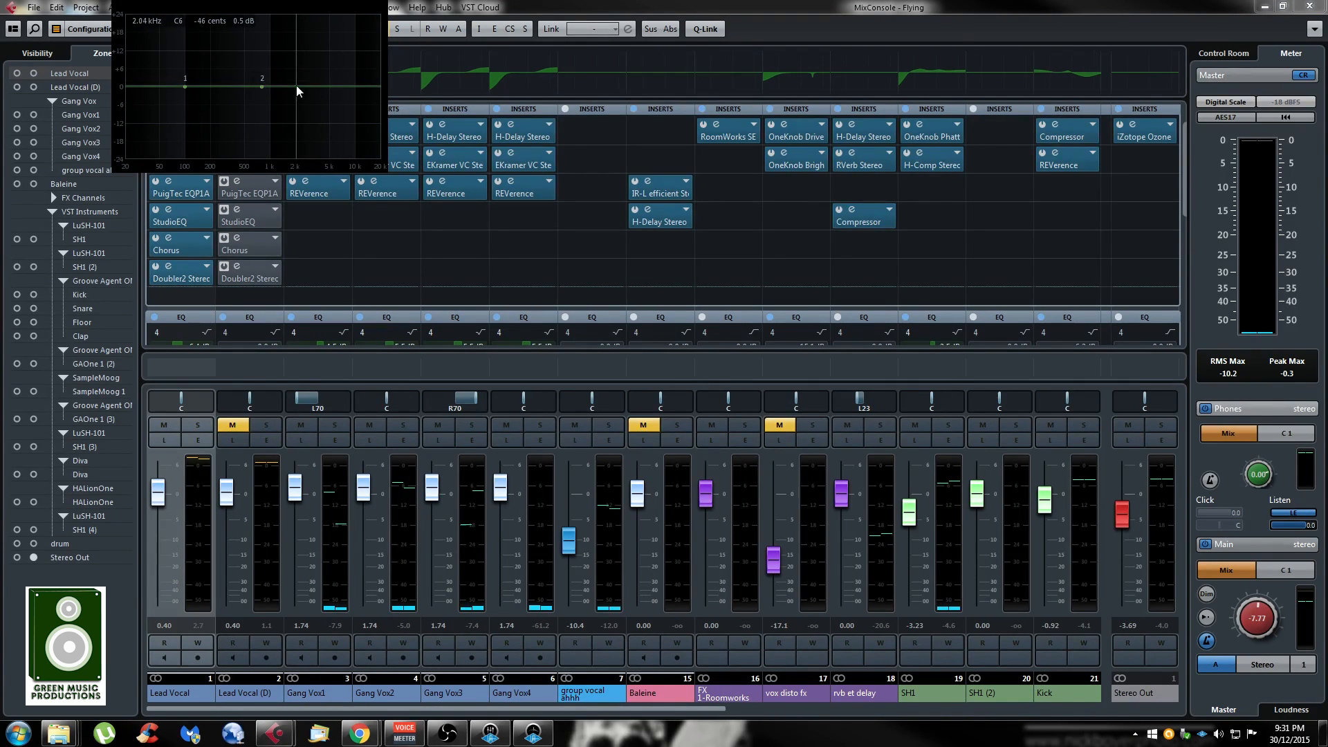
double_click(261, 87)
double_click(185, 85)
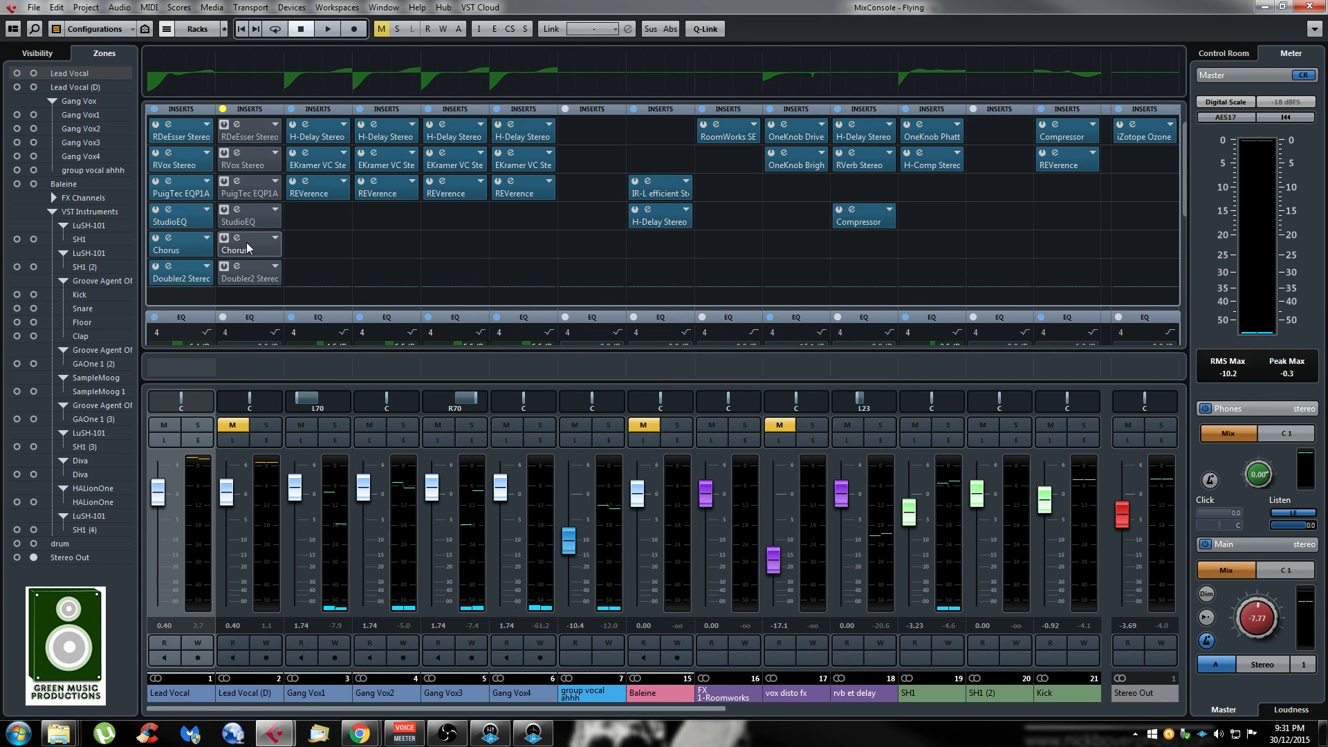
Try adding EQ points on the Lead Vocal (D) curve near 4 kHz and 830 Hz, and remove them
click(241, 79)
drag(351, 87, 321, 76)
double_click(325, 77)
mouse_move(247, 69)
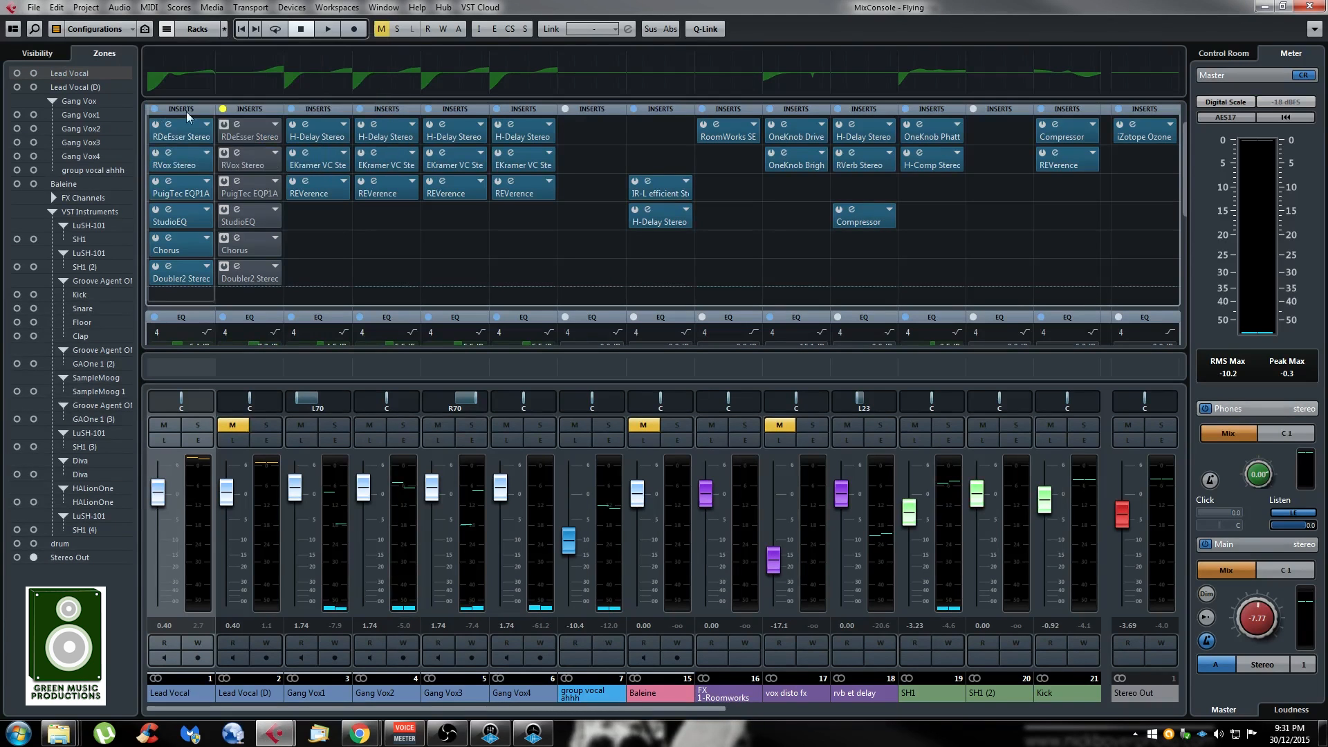
double_click(323, 64)
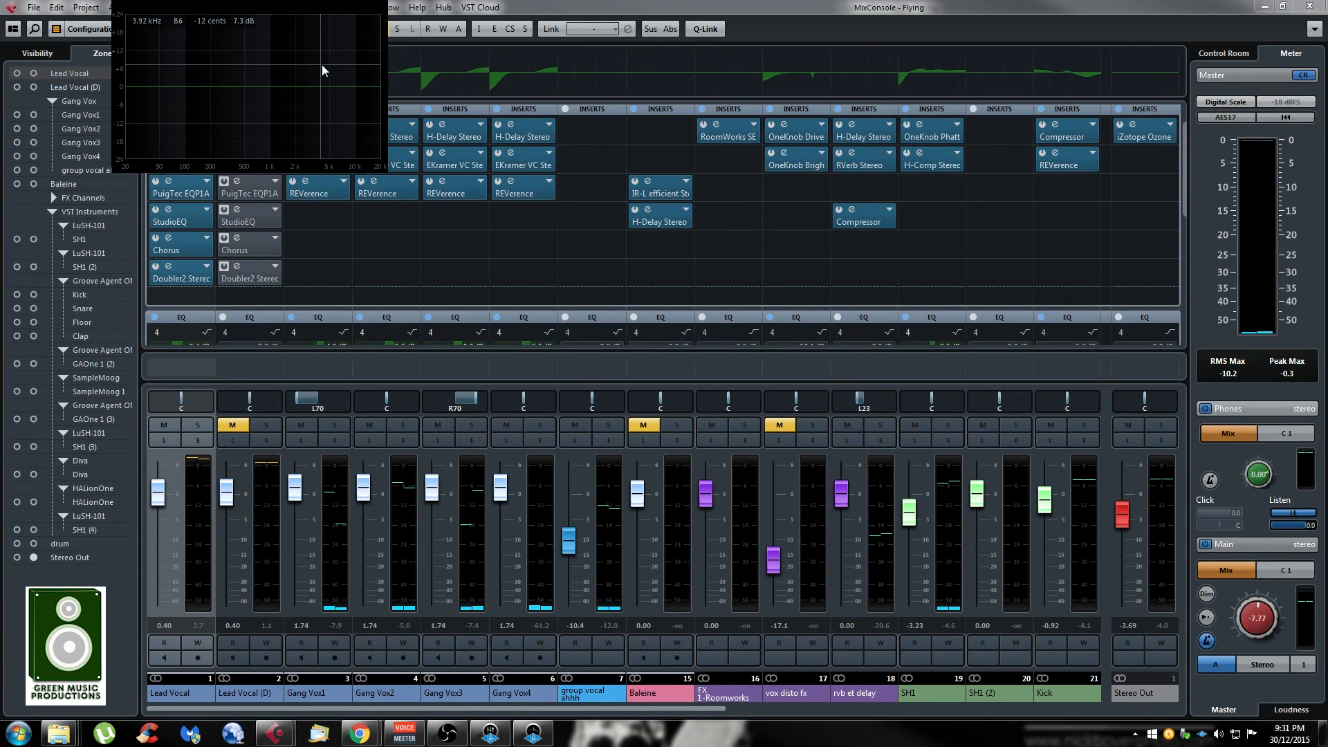
drag(246, 84, 263, 70)
double_click(262, 71)
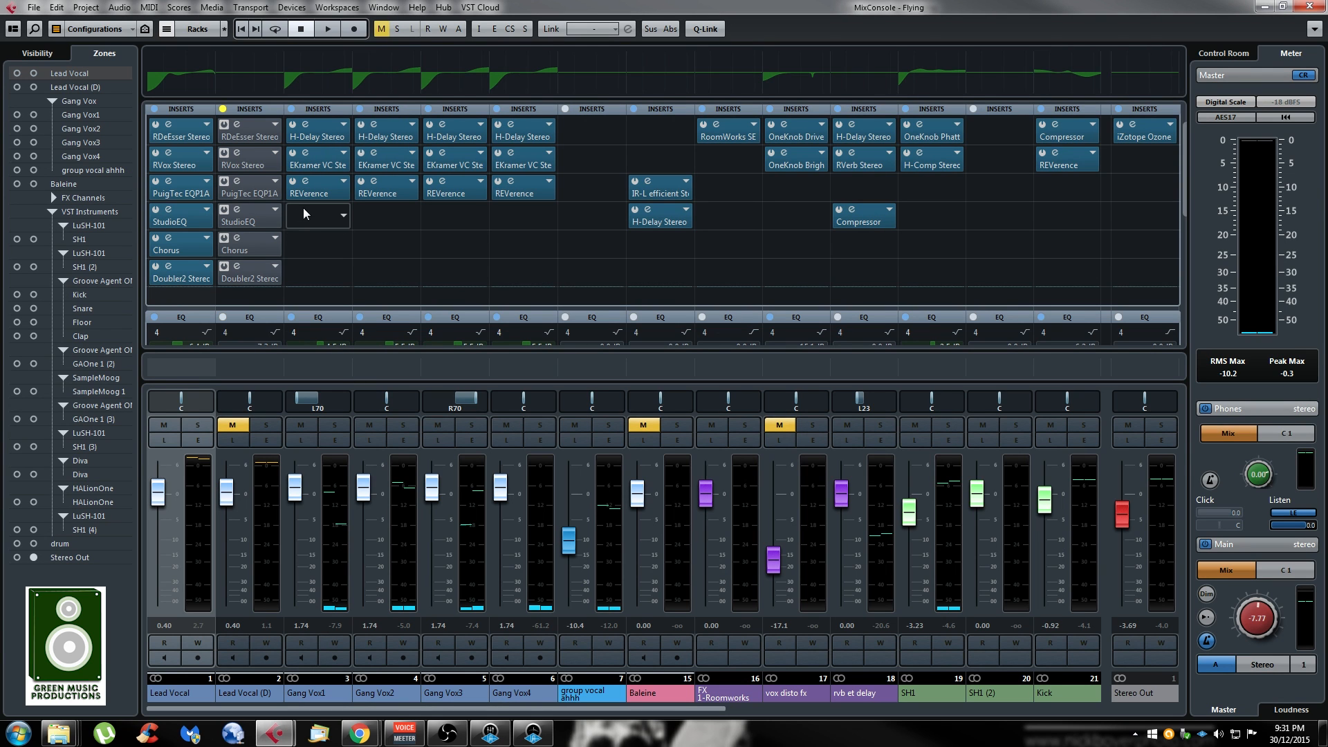
Examine the EQ rack of Lead Vocal (D), including the filter types available for band 4
scroll(315, 254, down, 4)
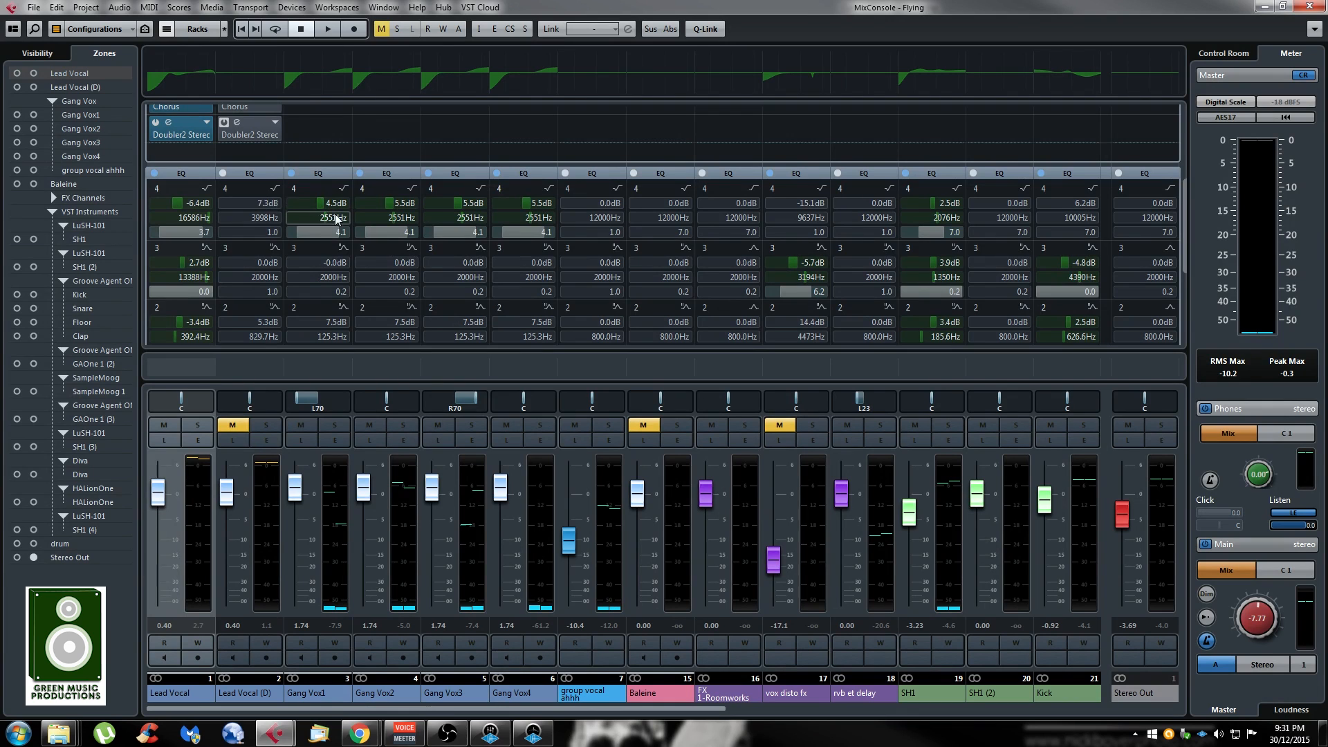
click(256, 175)
click(256, 175)
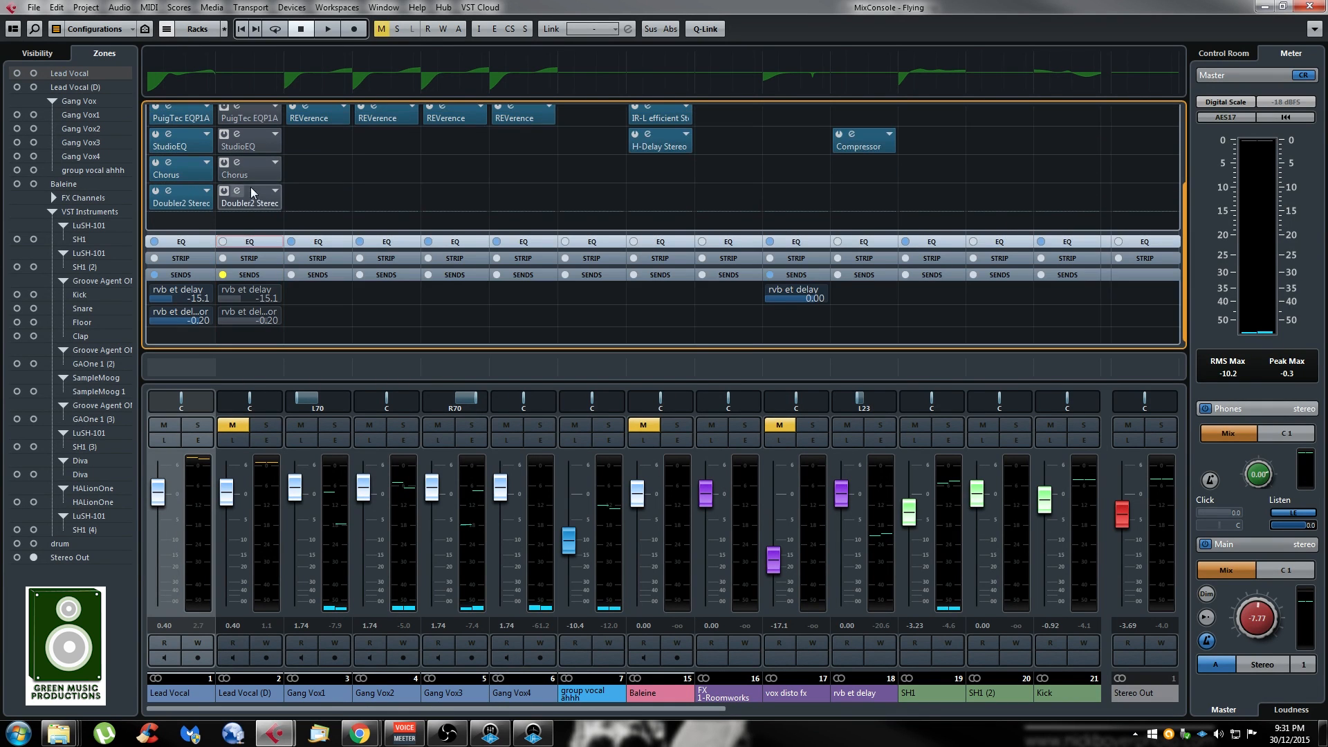
click(251, 240)
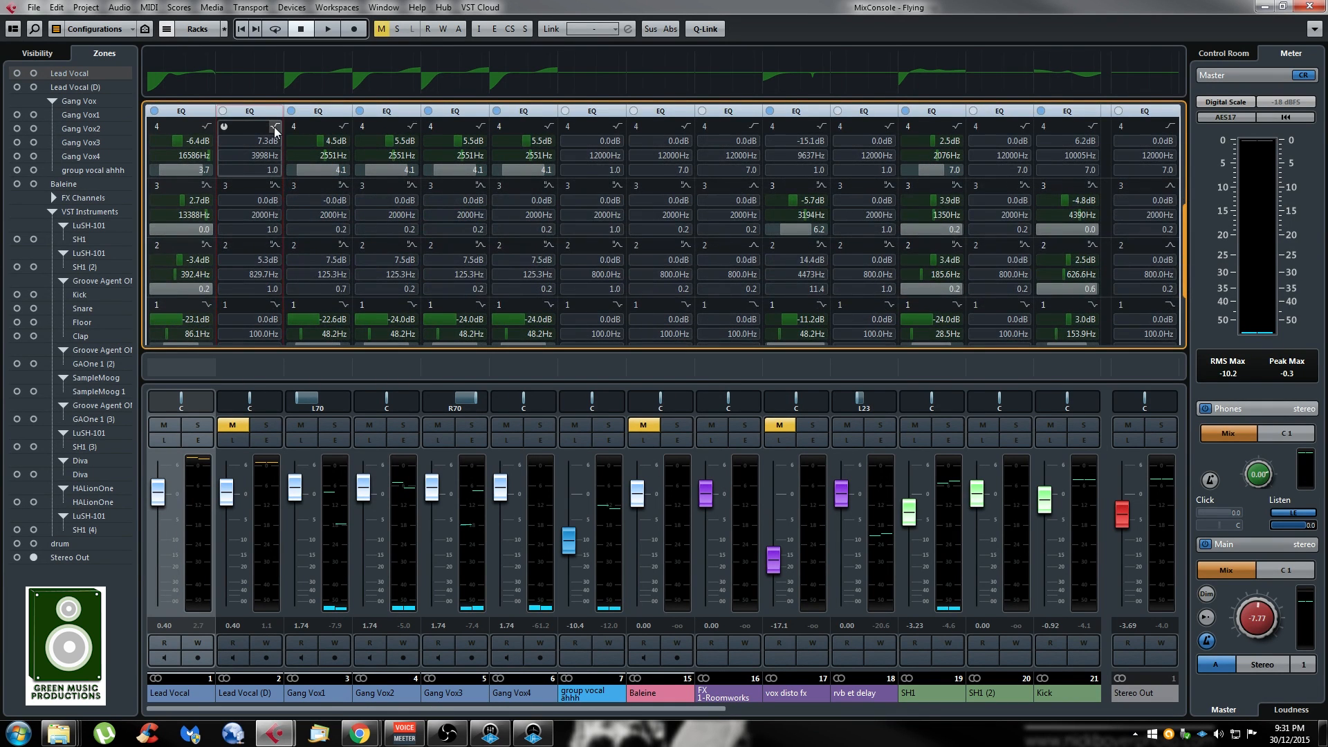
click(275, 130)
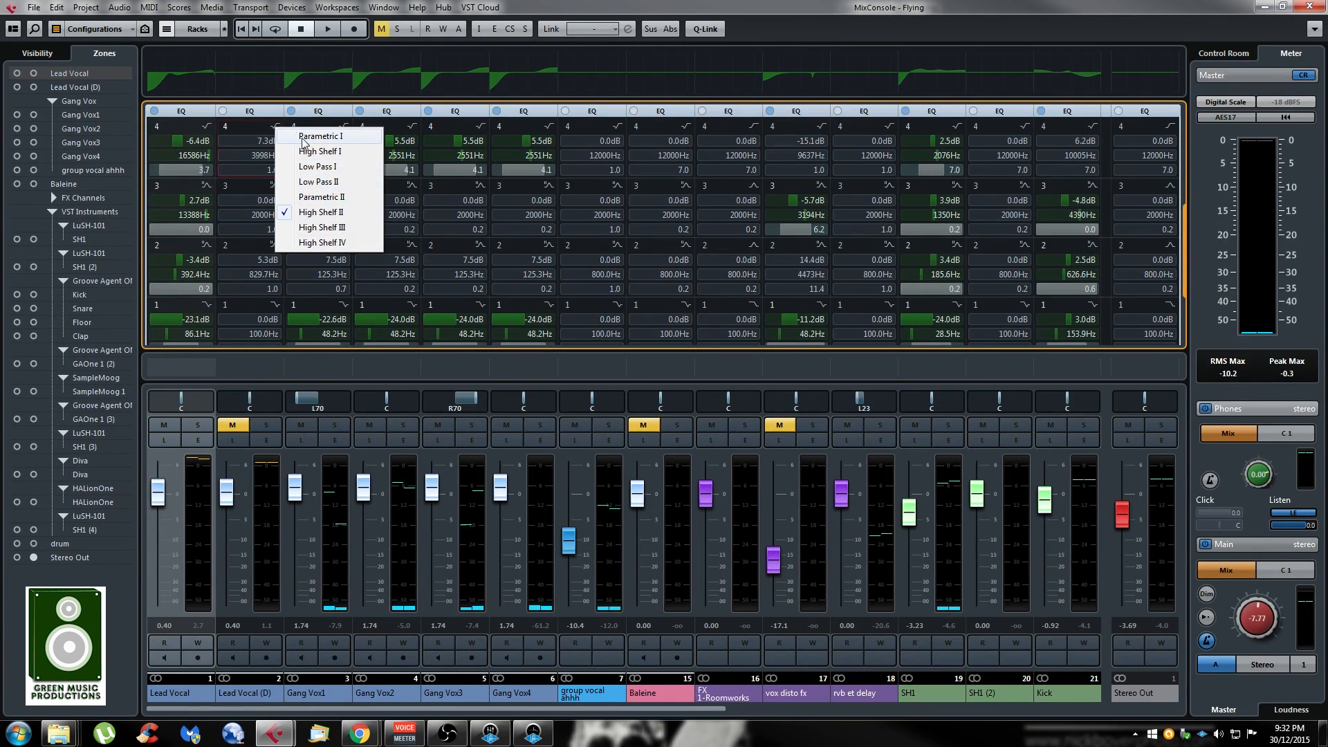
click(256, 112)
click(261, 113)
scroll(274, 180, up, 4)
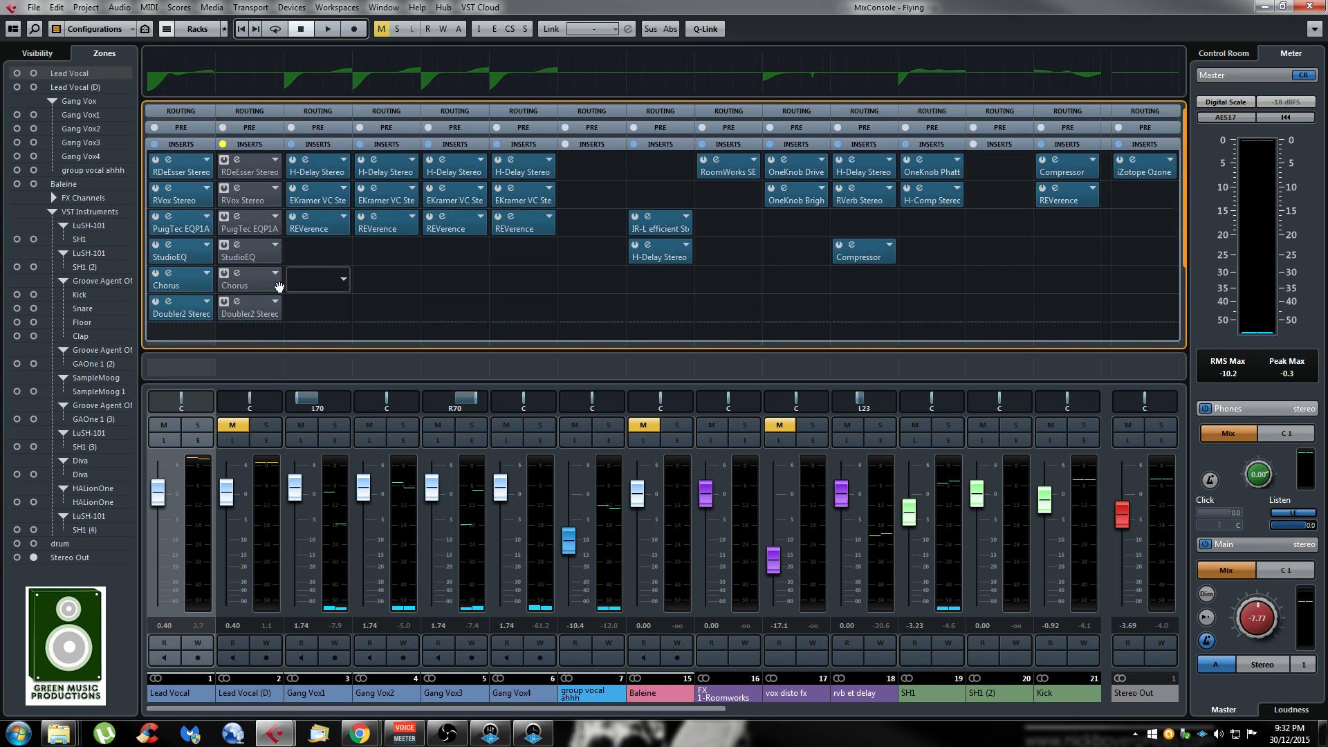
click(255, 79)
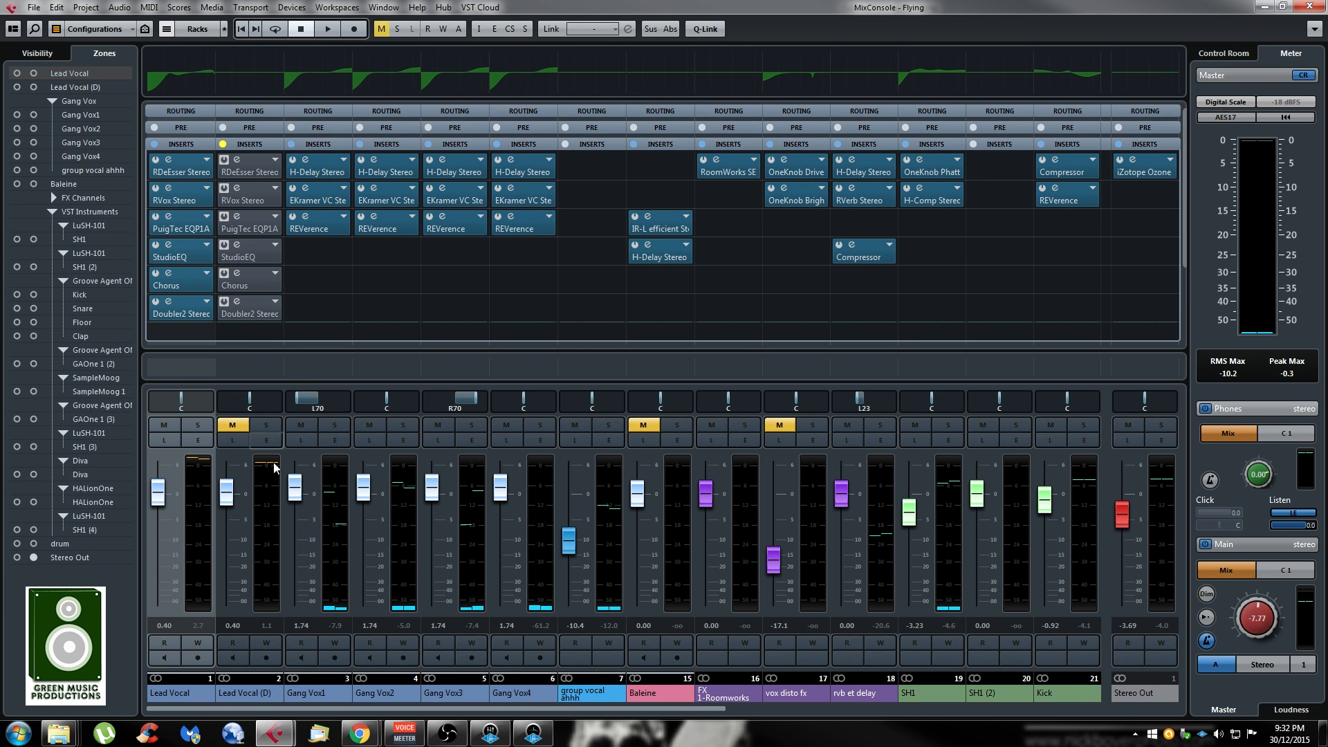
Return to the project window and play back the song from the first lead vocal section
key(F3)
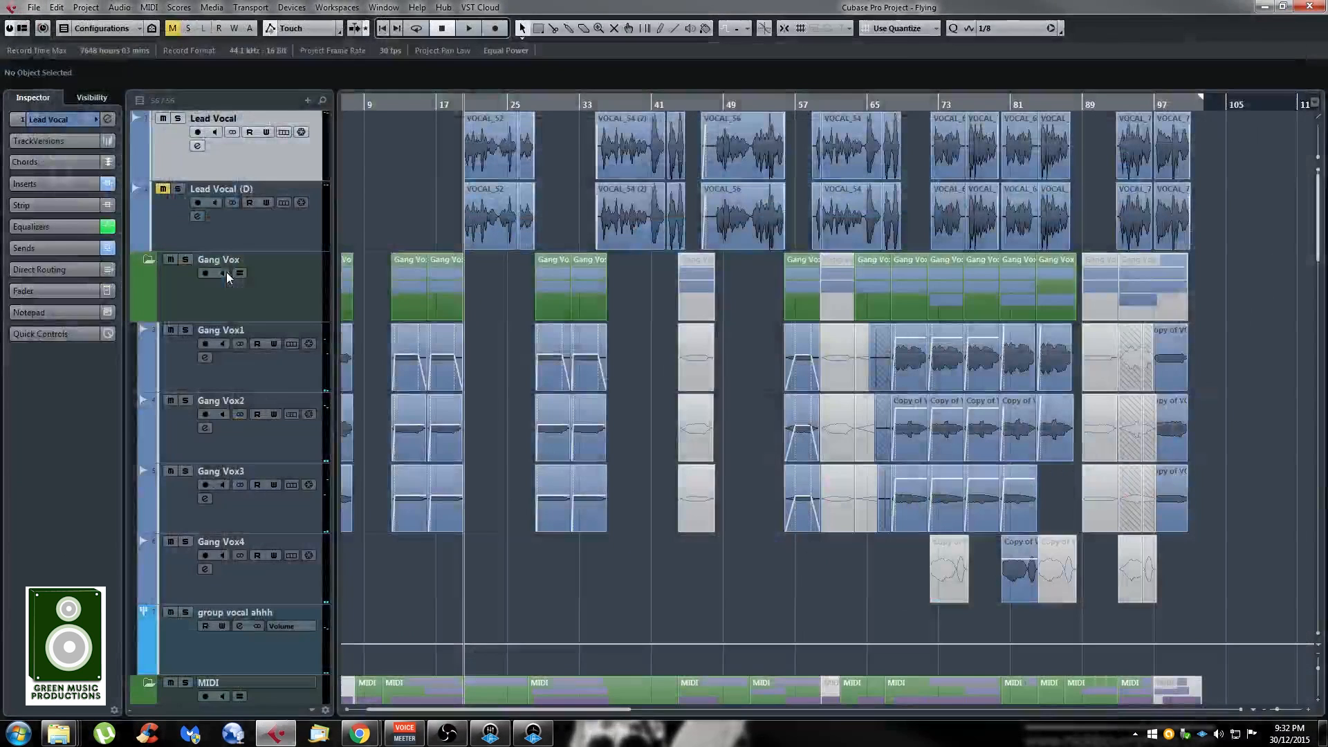
key(space)
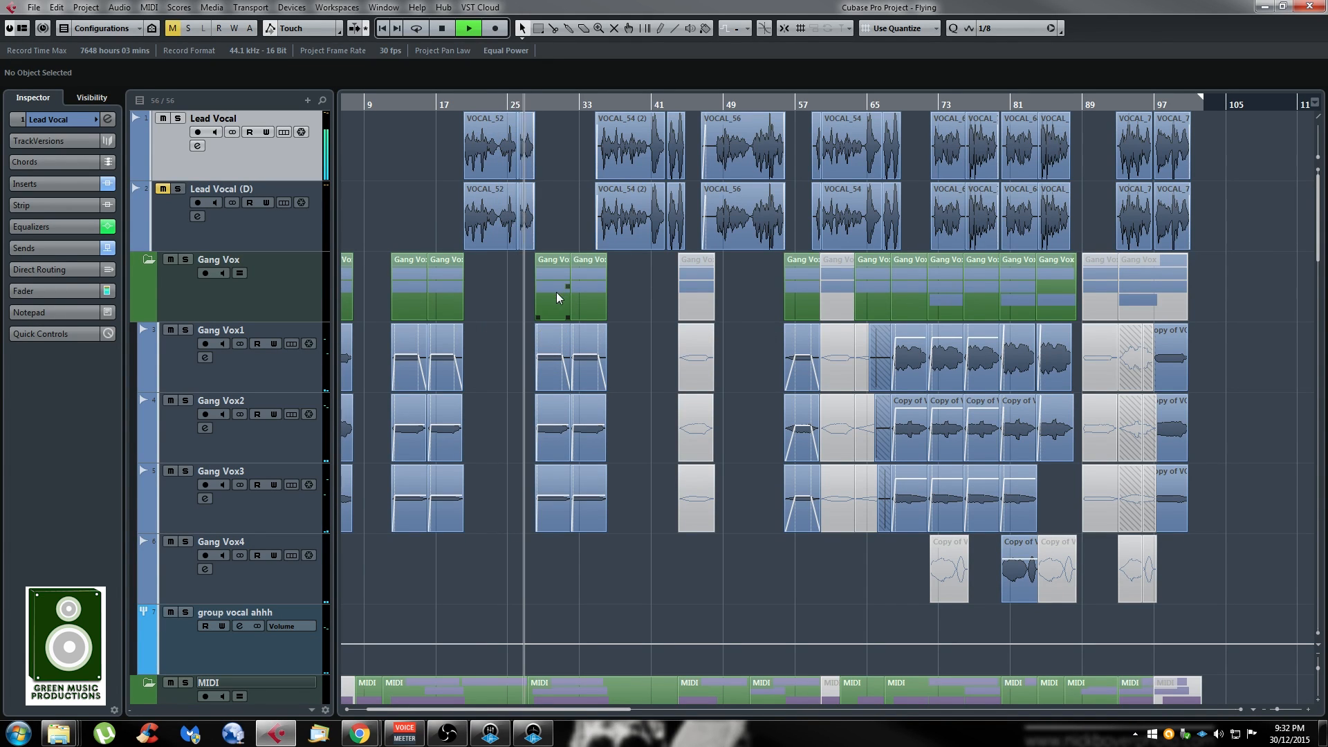
key(space)
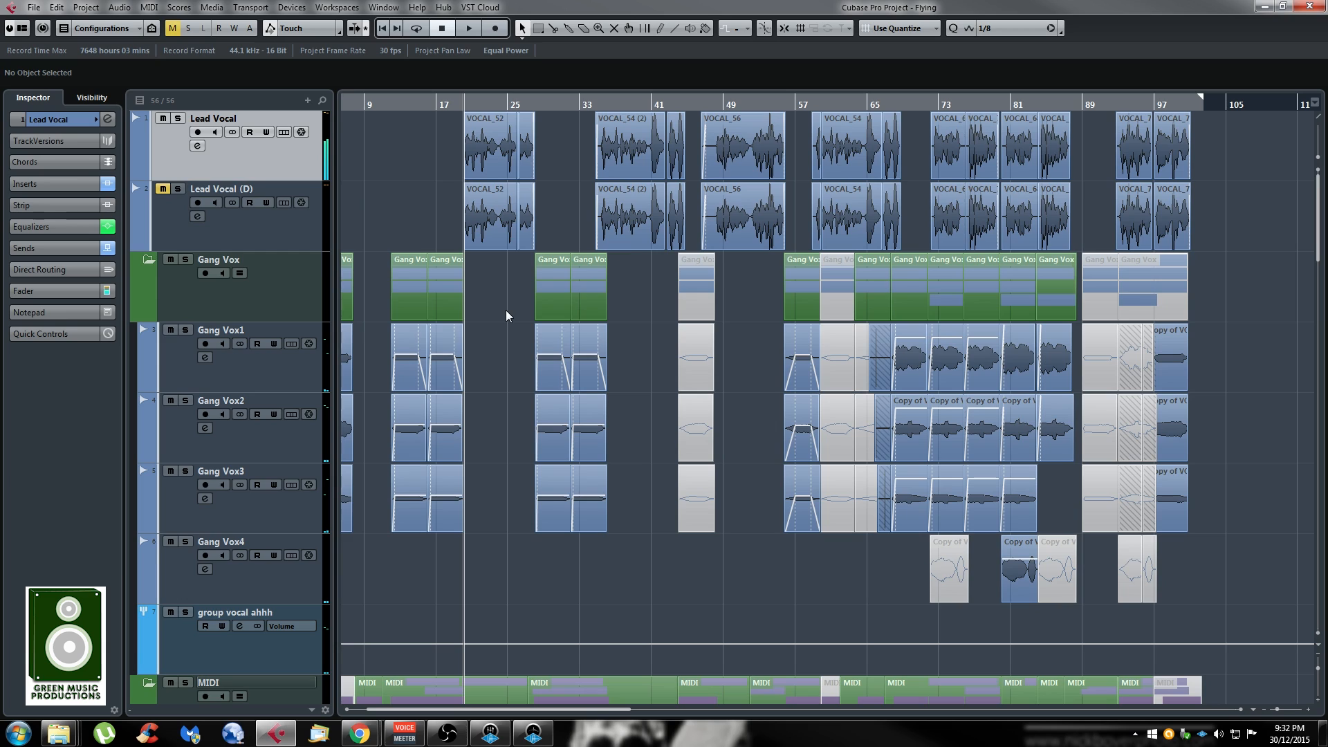
Unmute and solo Lead Vocal (D) in the MixConsole and play it back
key(F3)
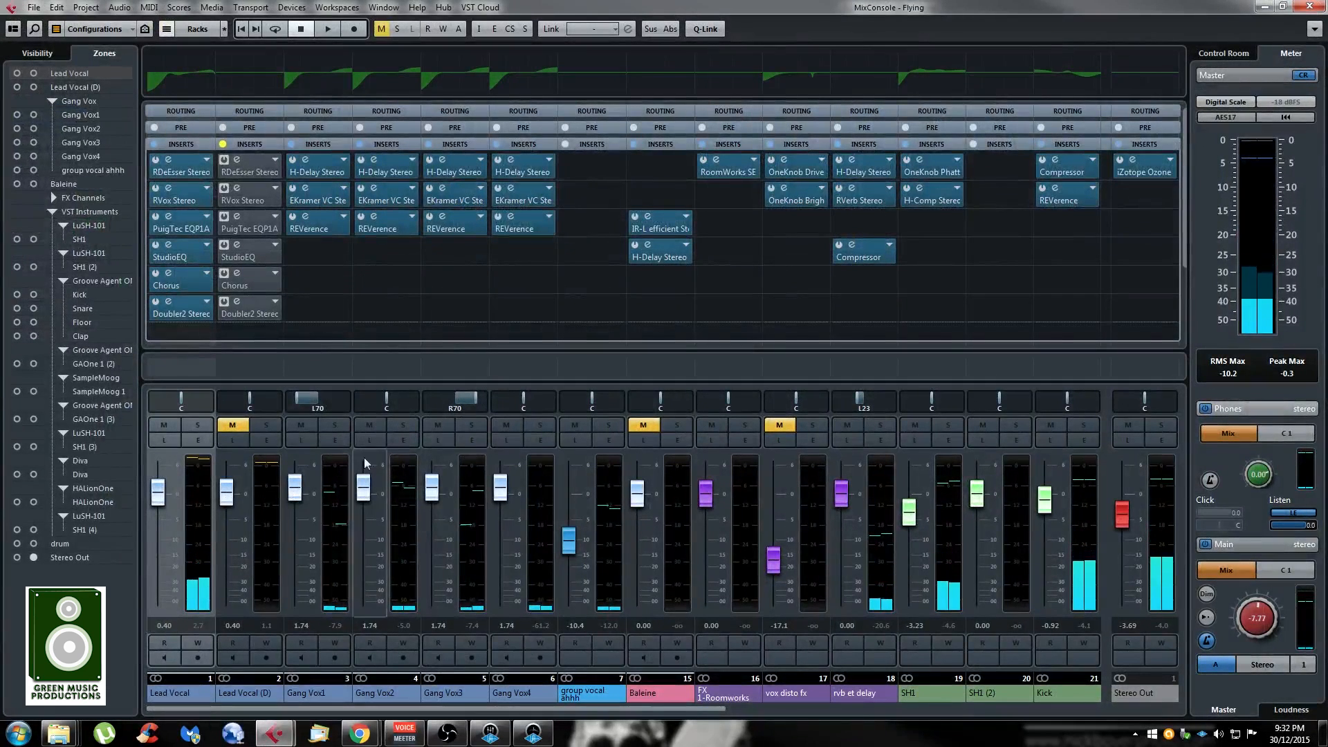
click(233, 424)
click(266, 425)
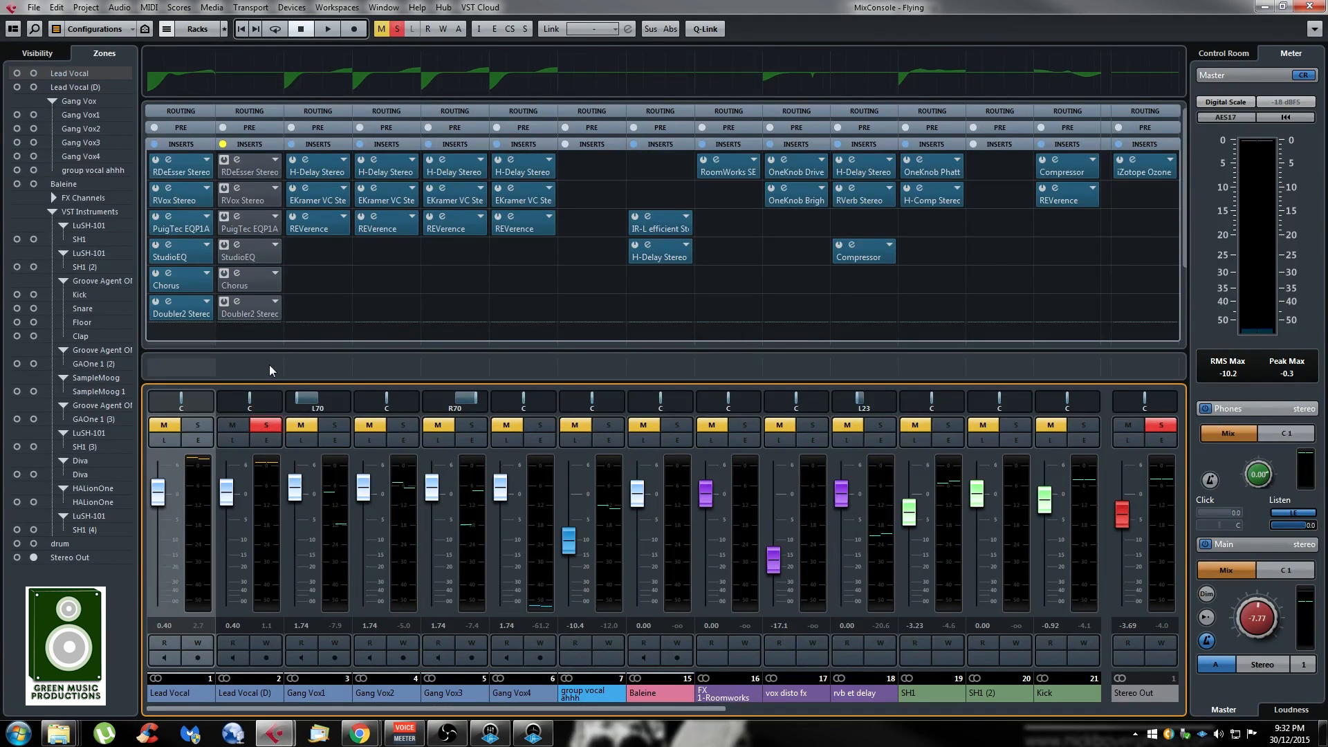
key(space)
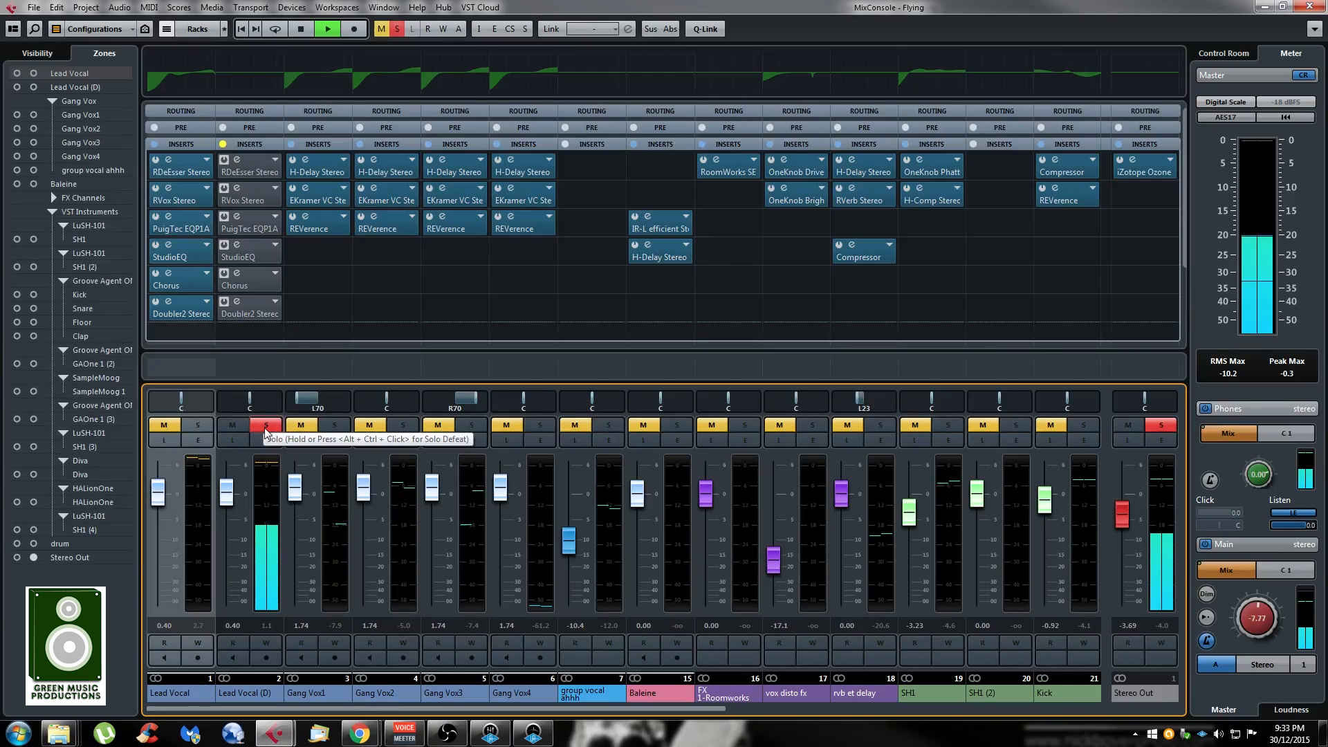
key(space)
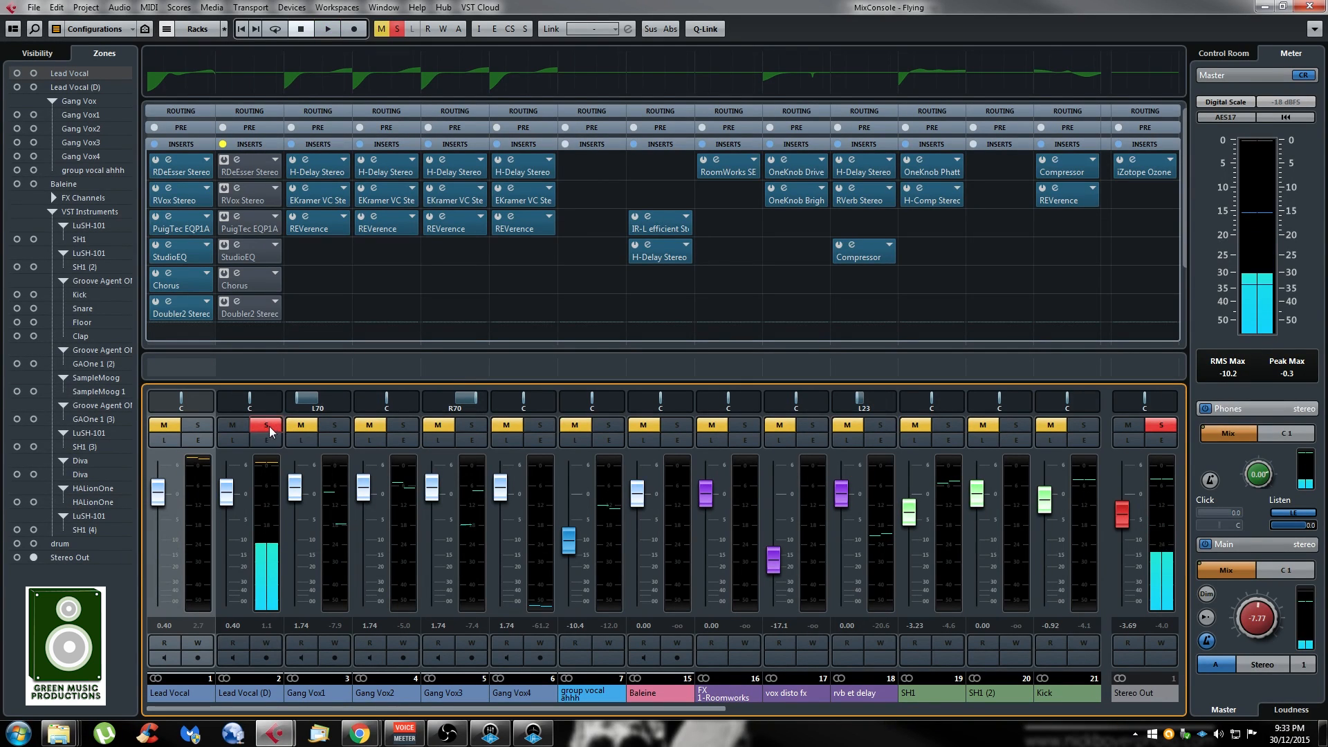
Switch the solo to the Lead Vocal channel, play it back for comparison, and clear the solo
click(268, 426)
click(198, 424)
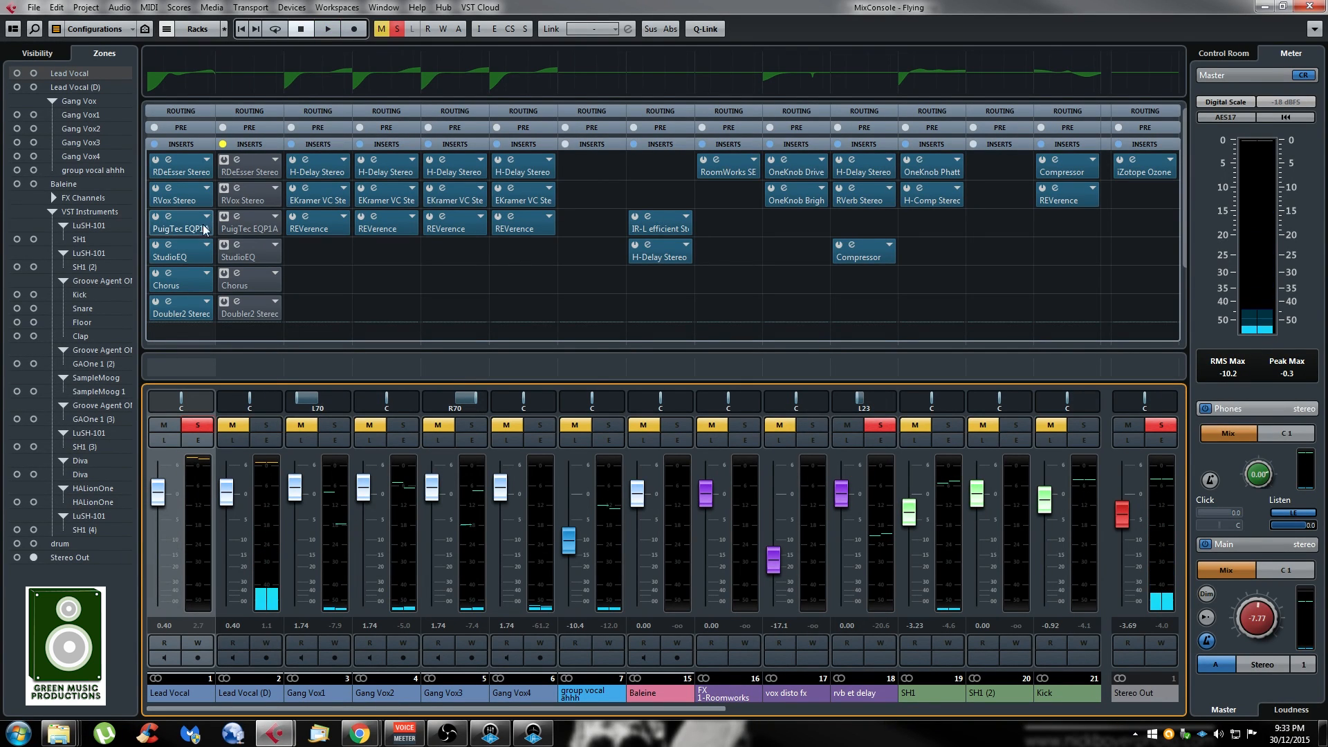
key(space)
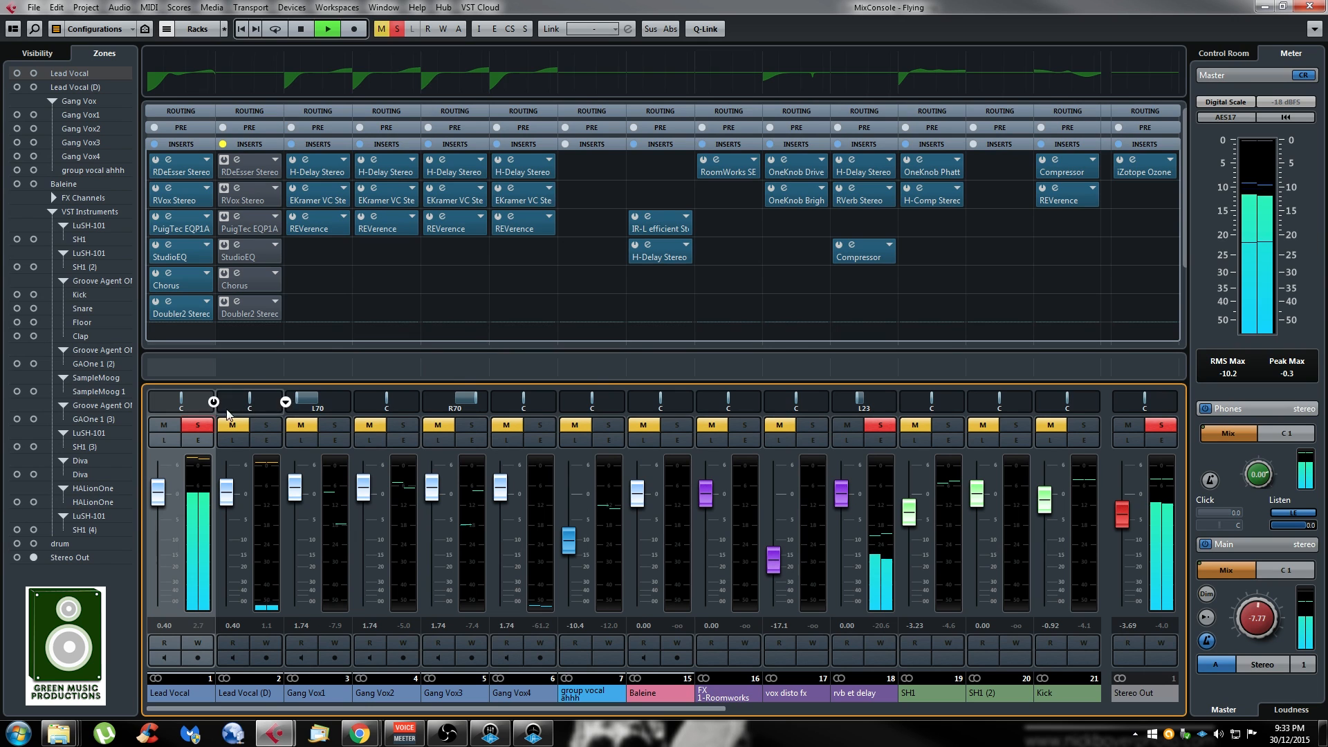
key(space)
click(194, 424)
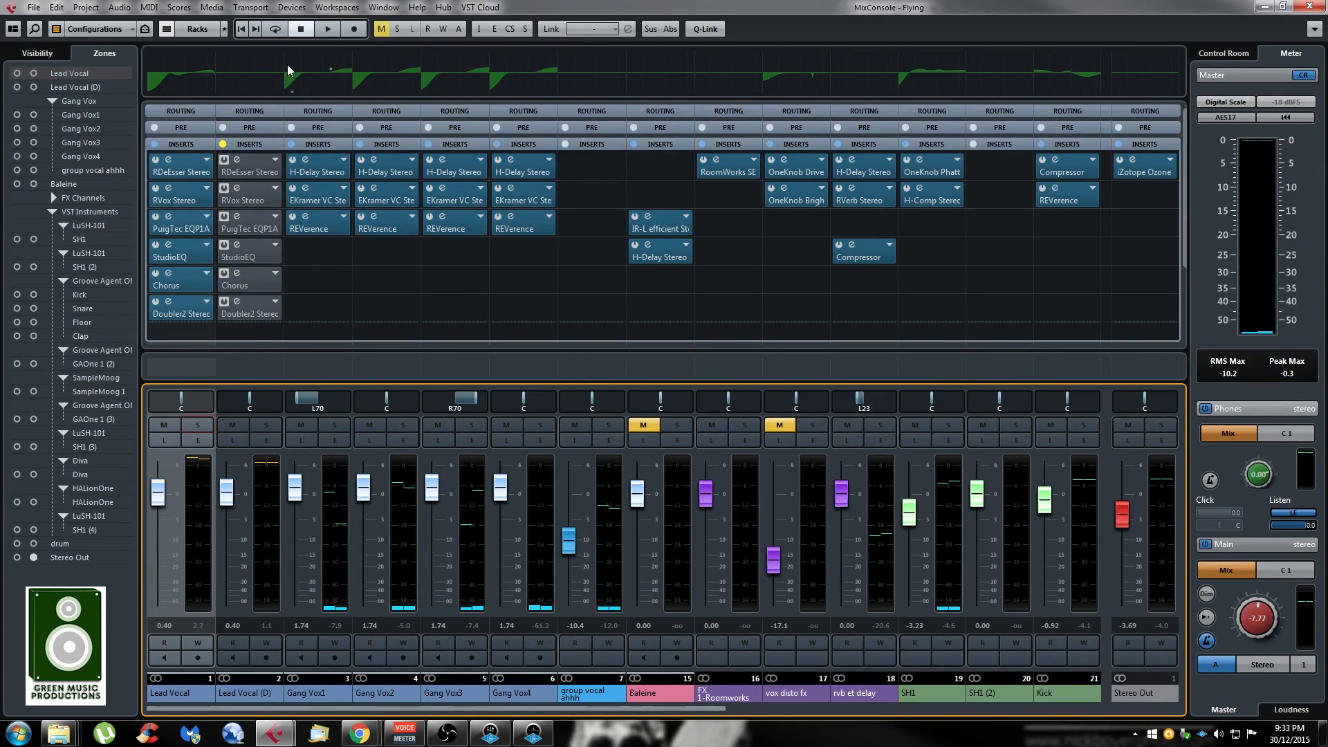
Solo Lead Vocal (D) and, during playback, boost its highs with EQ band 4 and strongly cut its lows with band 1
click(266, 425)
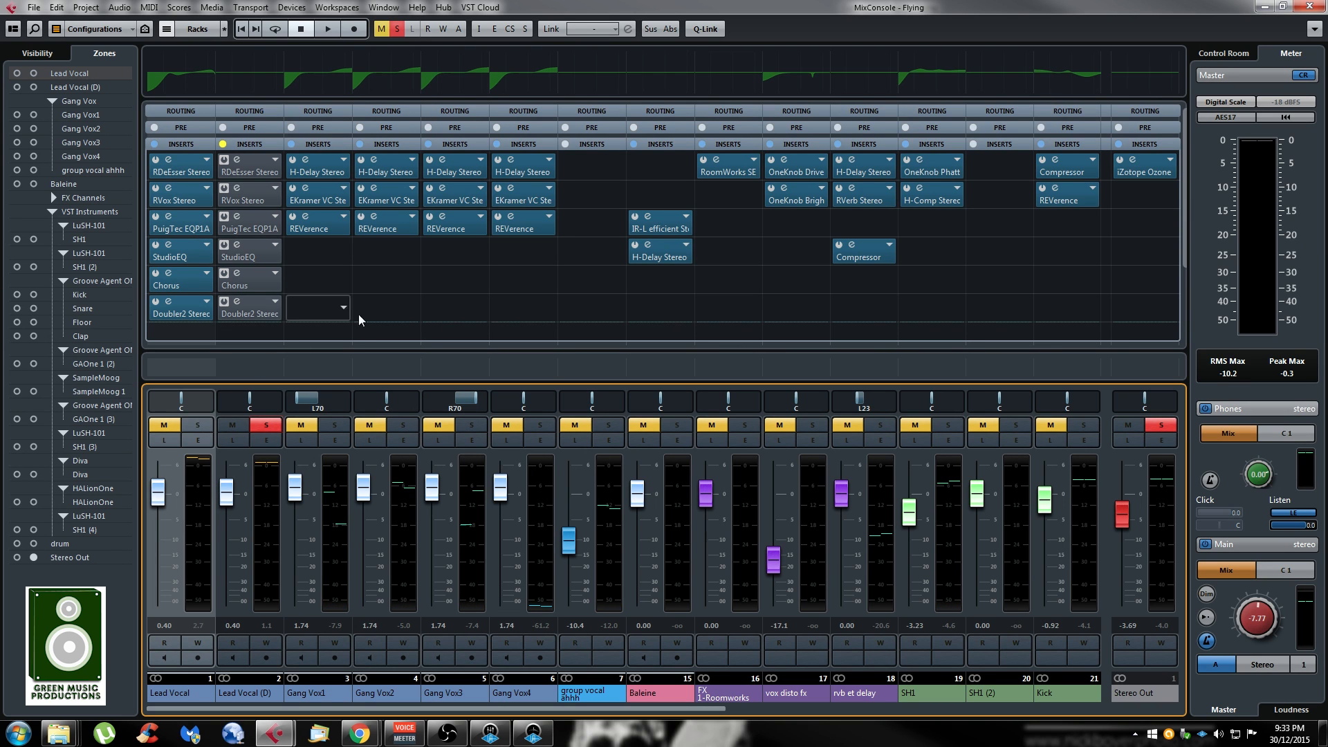
click(243, 78)
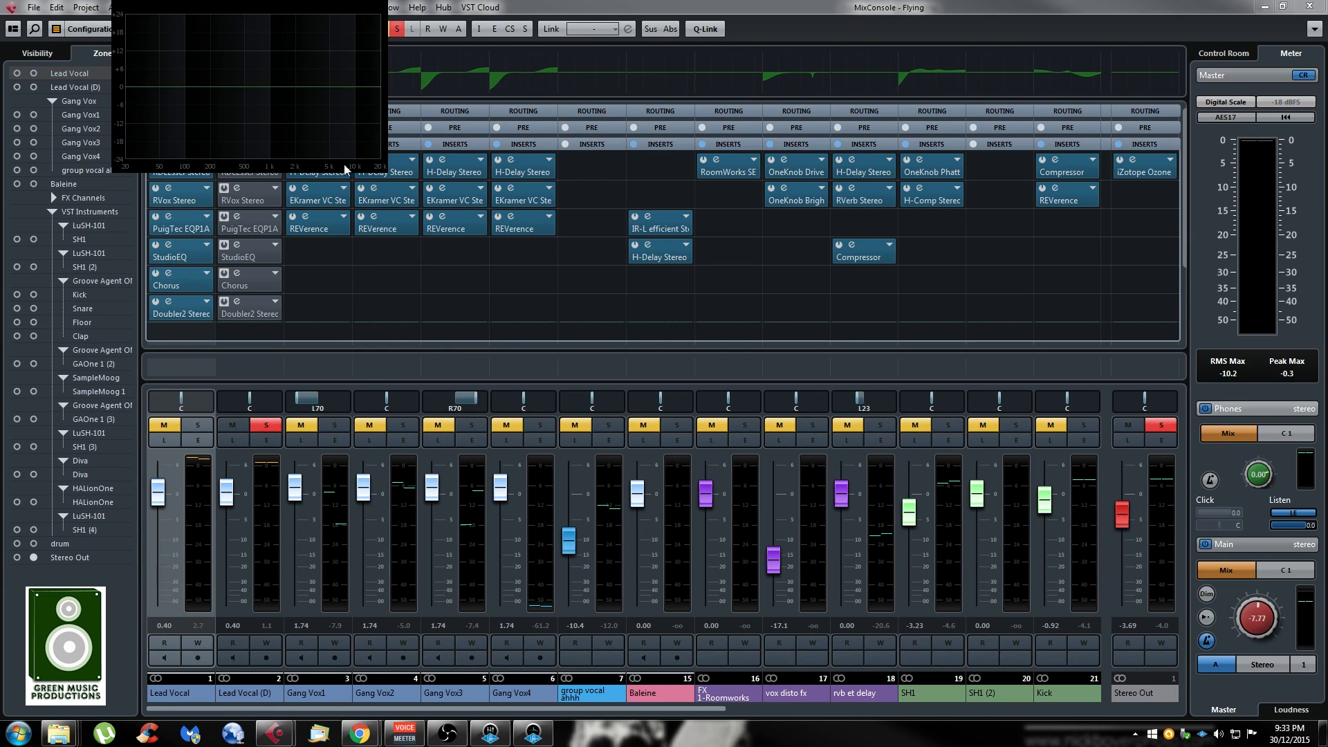
click(375, 274)
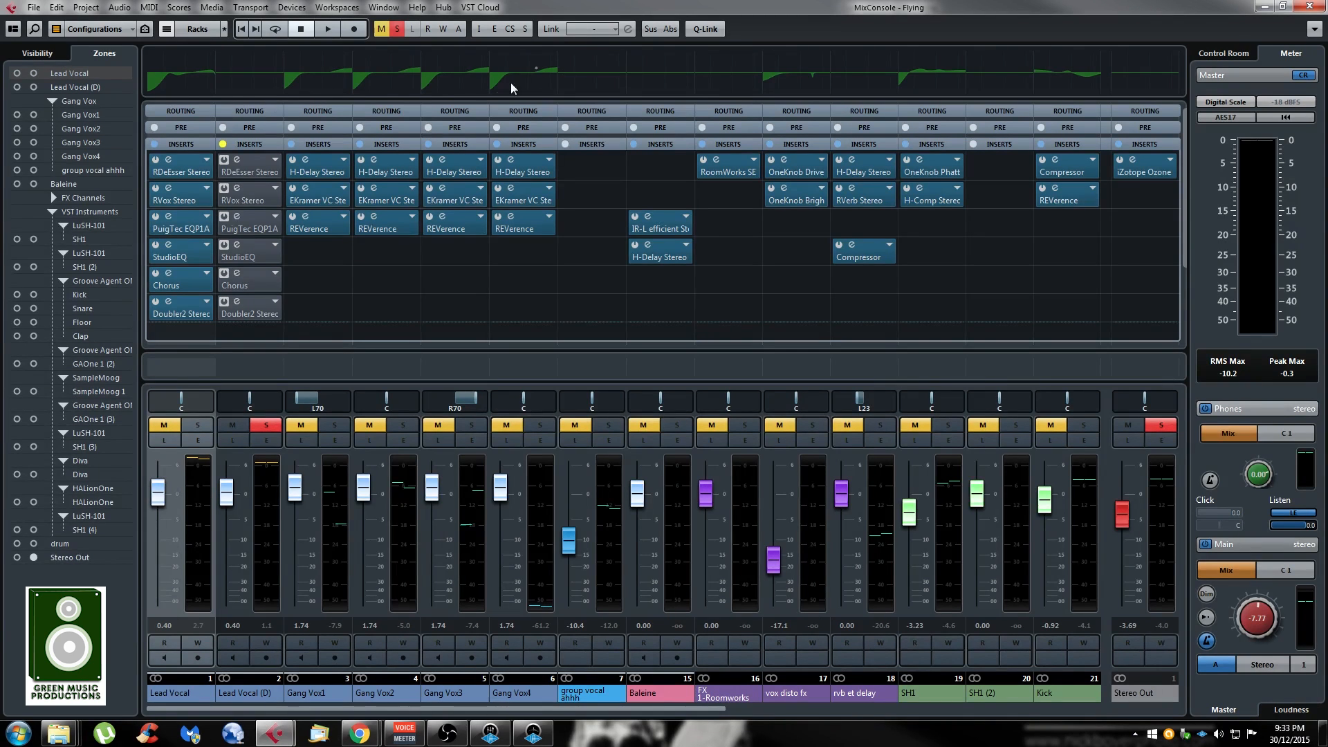
key(space)
click(263, 81)
drag(336, 73, 317, 67)
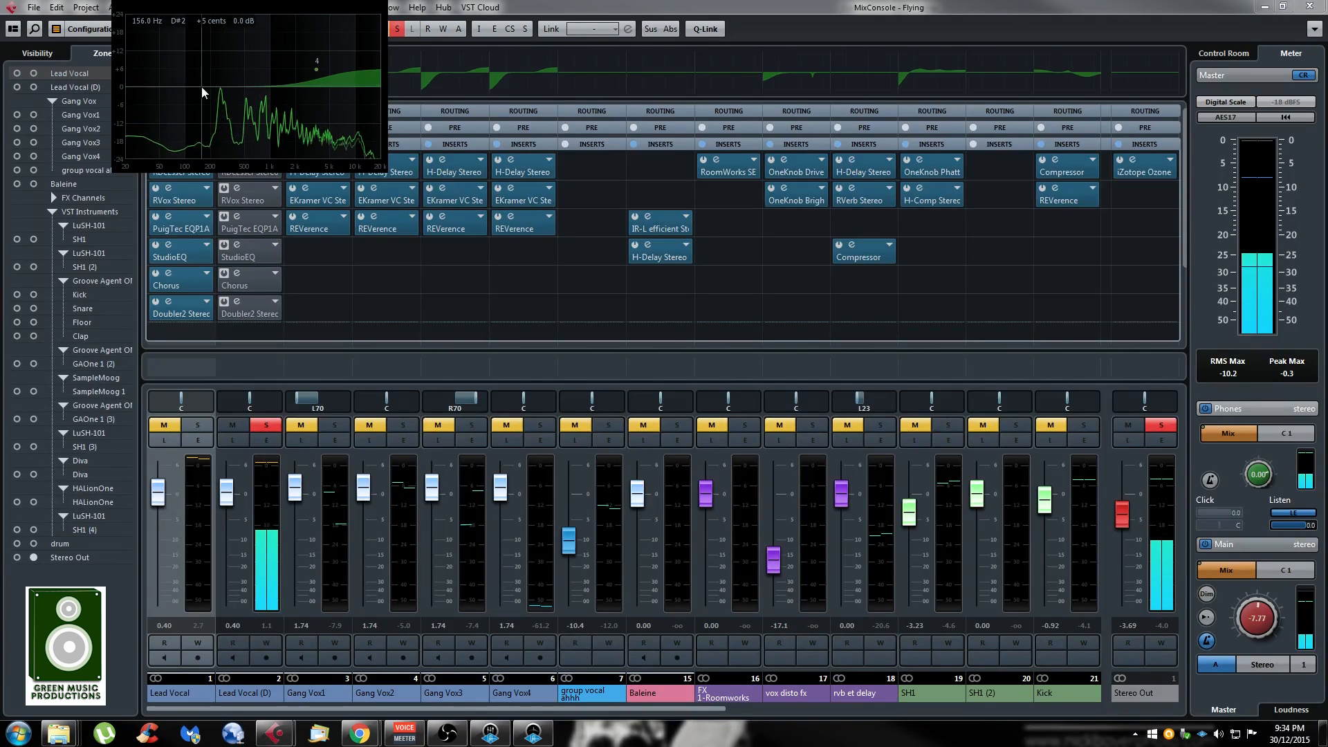
drag(154, 89, 134, 151)
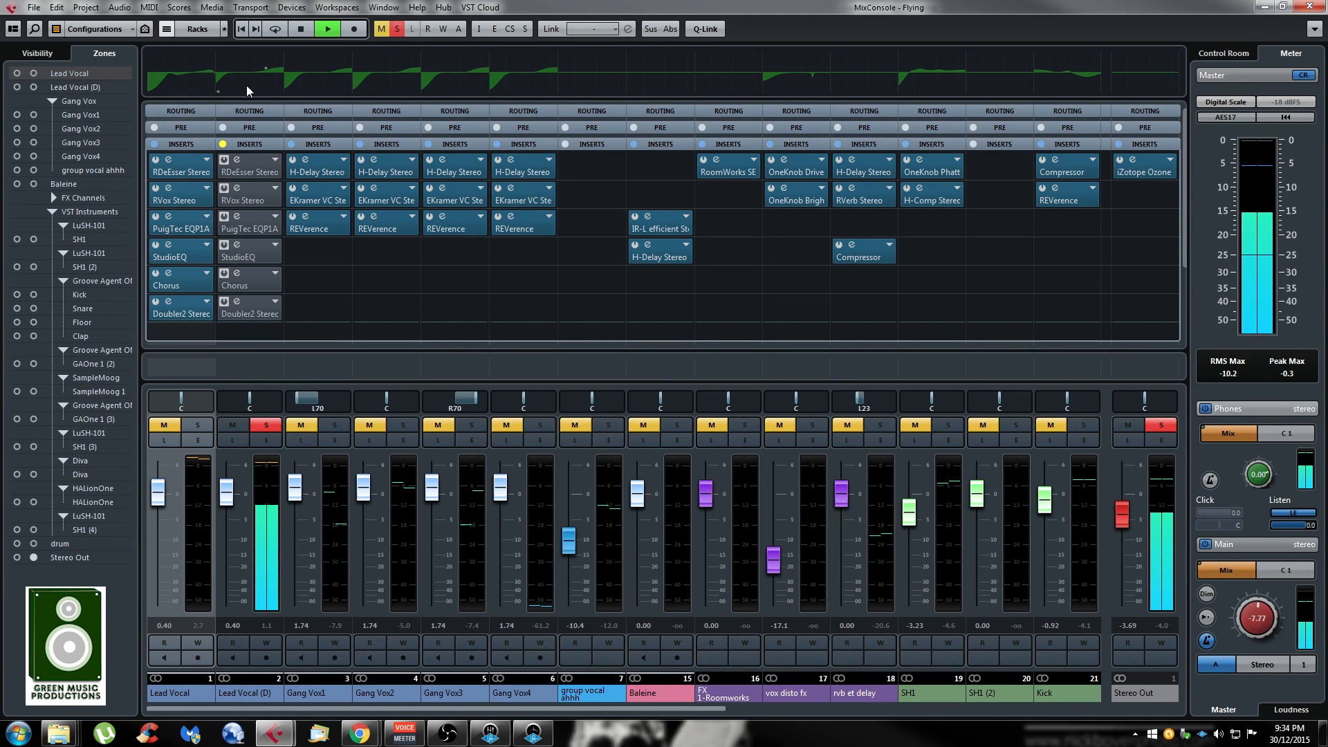
Sweep EQ band 2 of Lead Vocal (D) with a 10.7 dB boost near 223 Hz and bring it down to almost flat
mouse_move(246, 85)
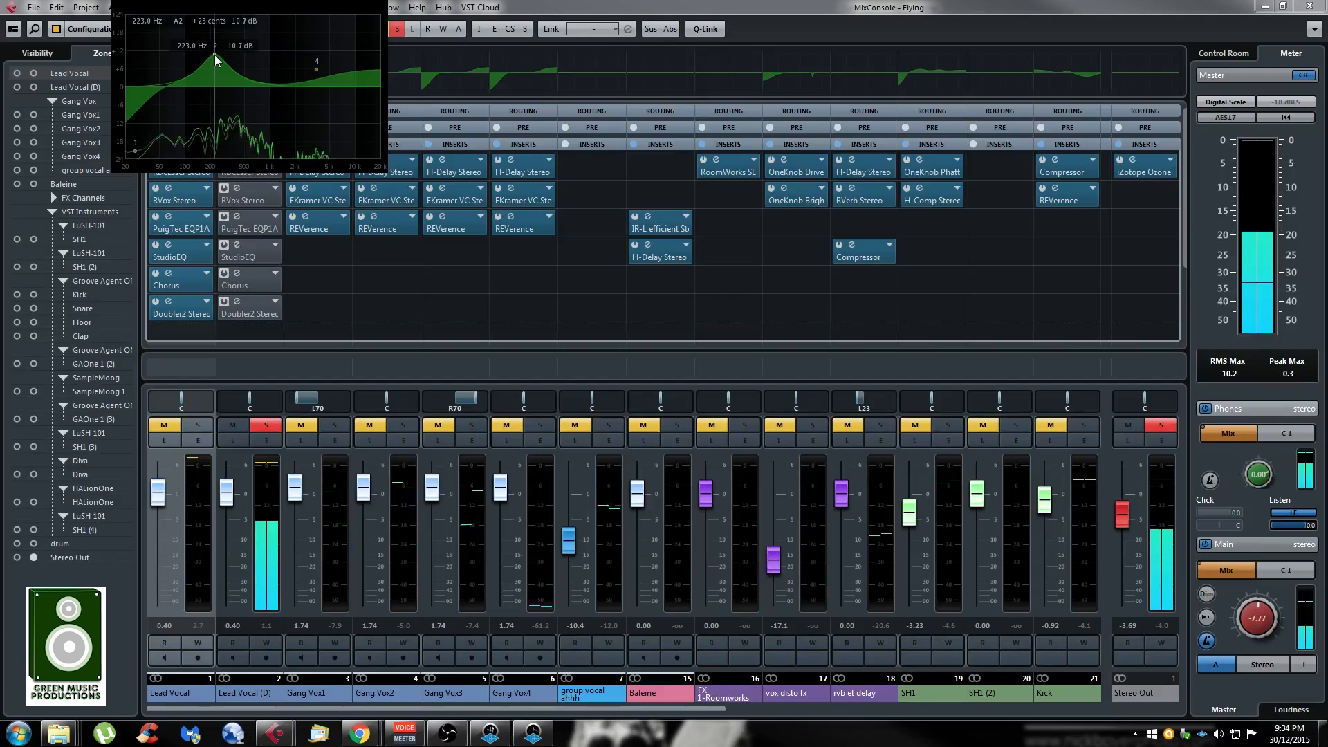
drag(214, 55, 220, 83)
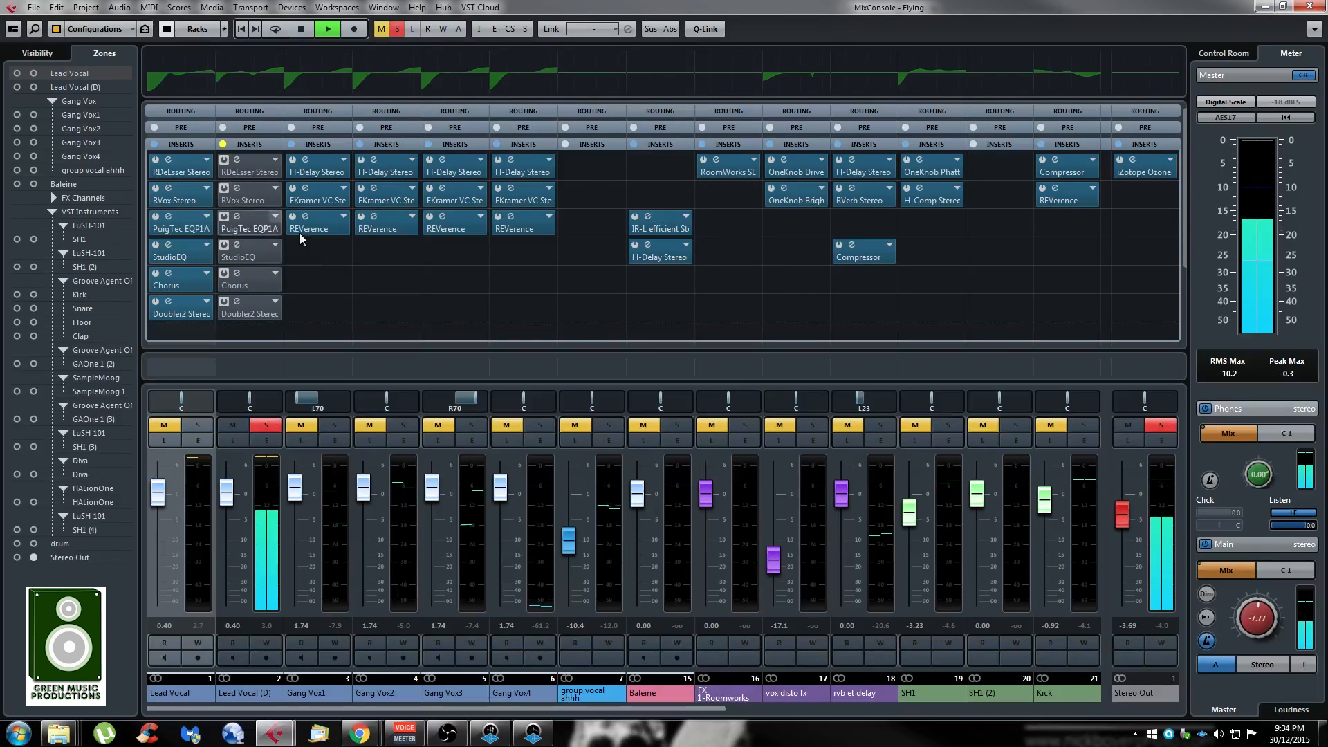
Check the insert effects and sends of Lead Vocal (D) while it plays
drag(235, 314, 331, 302)
scroll(331, 303, down, 3)
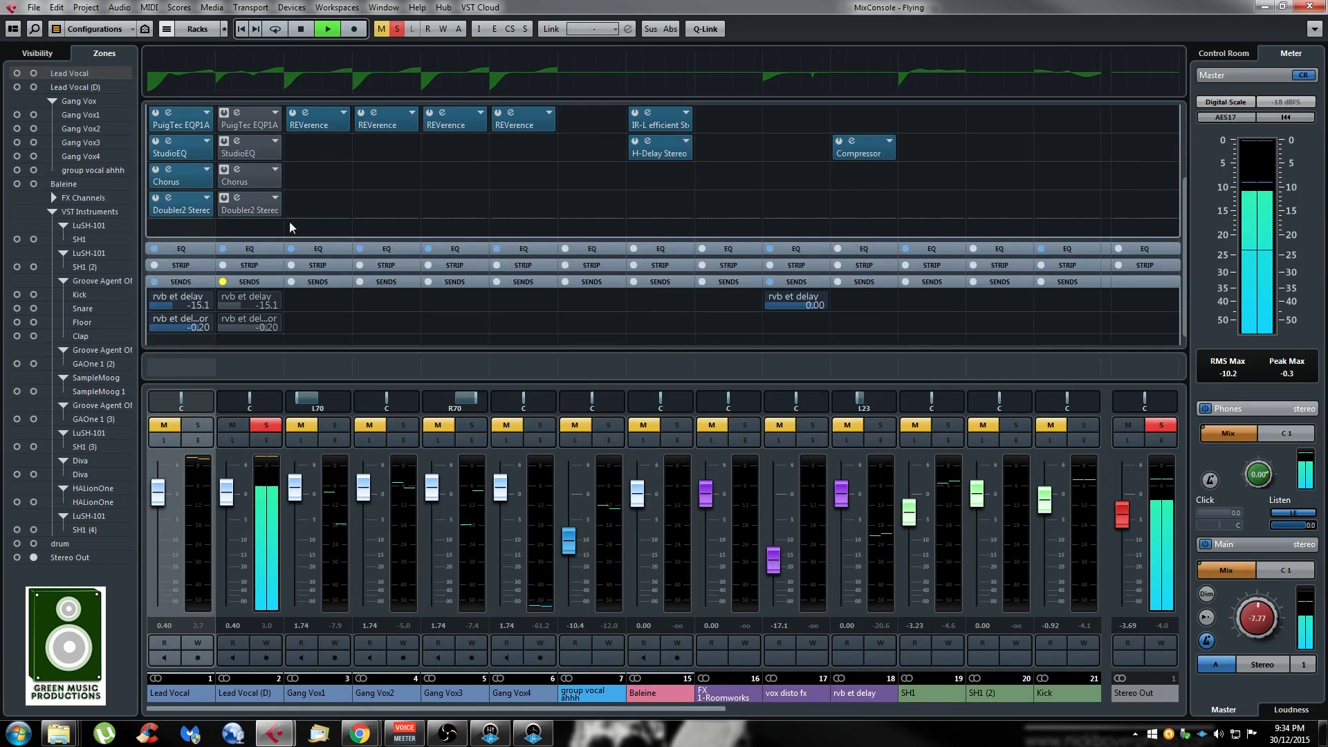
Compare Lead Vocal (D) during playback with its channel EQ off and back on, and stop playback
click(224, 250)
click(224, 249)
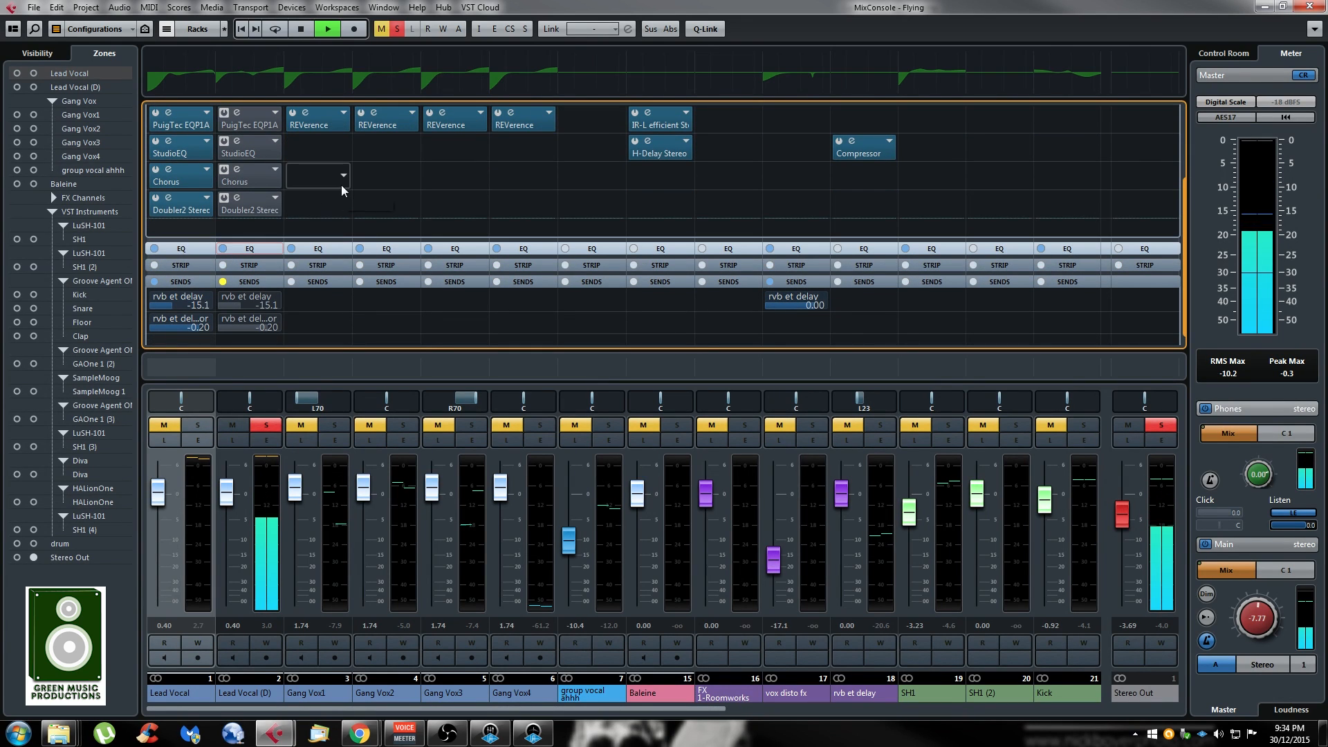
key(space)
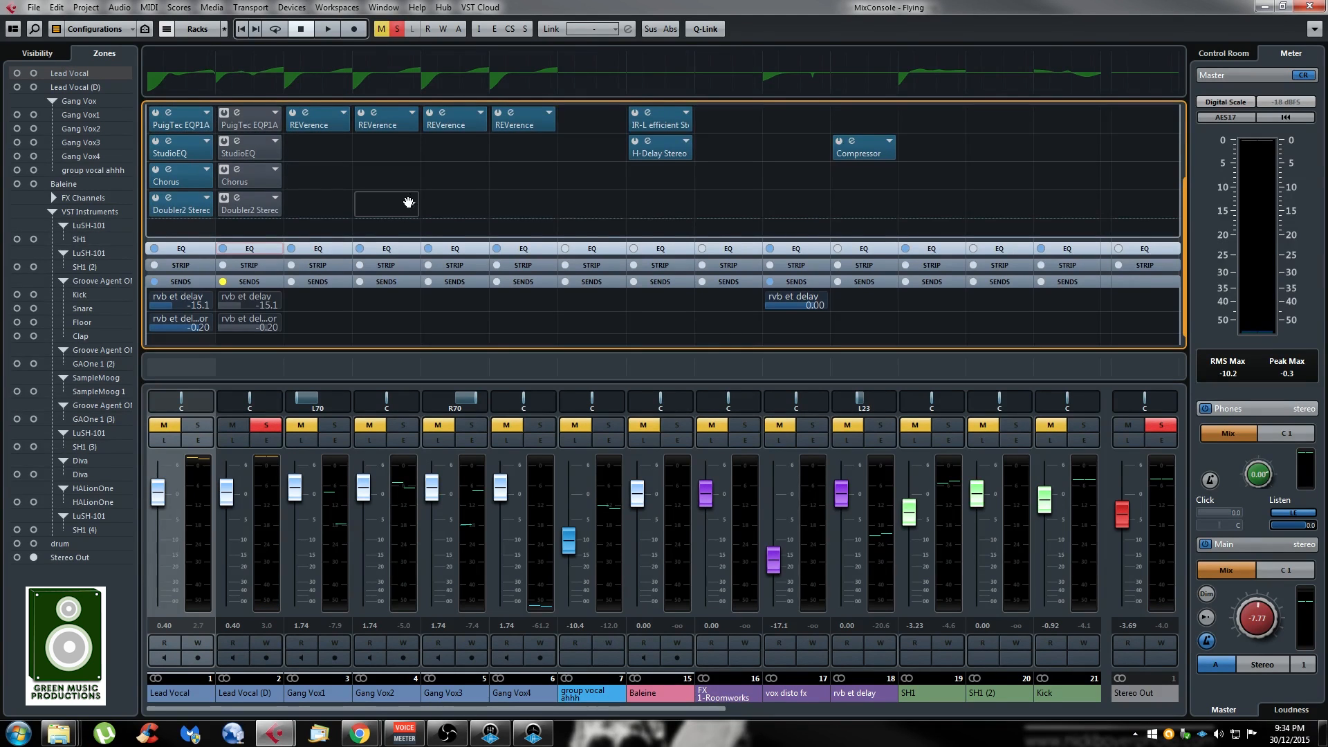
Open the PuigTec EQP1A insert of Lead Vocal and play the soloed Lead Vocal (D) while watching its EQ curve
scroll(408, 202, up, 3)
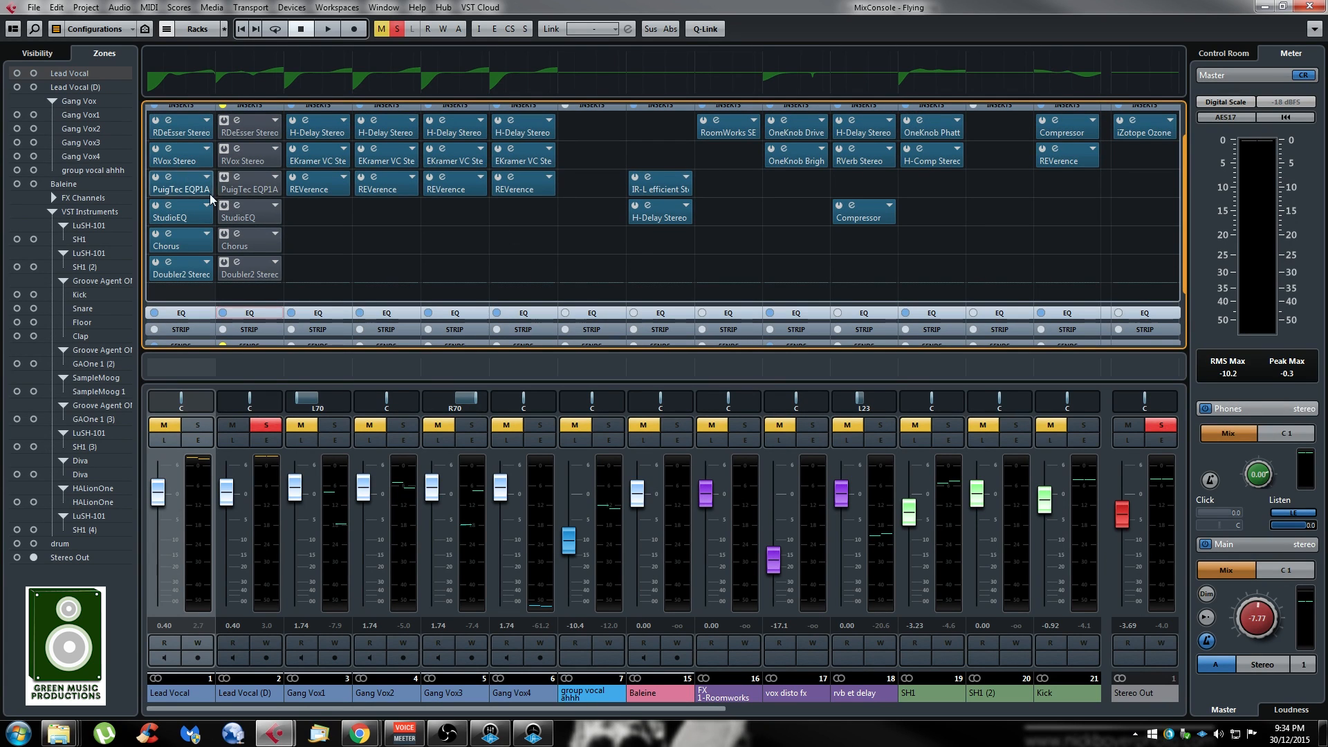
click(169, 177)
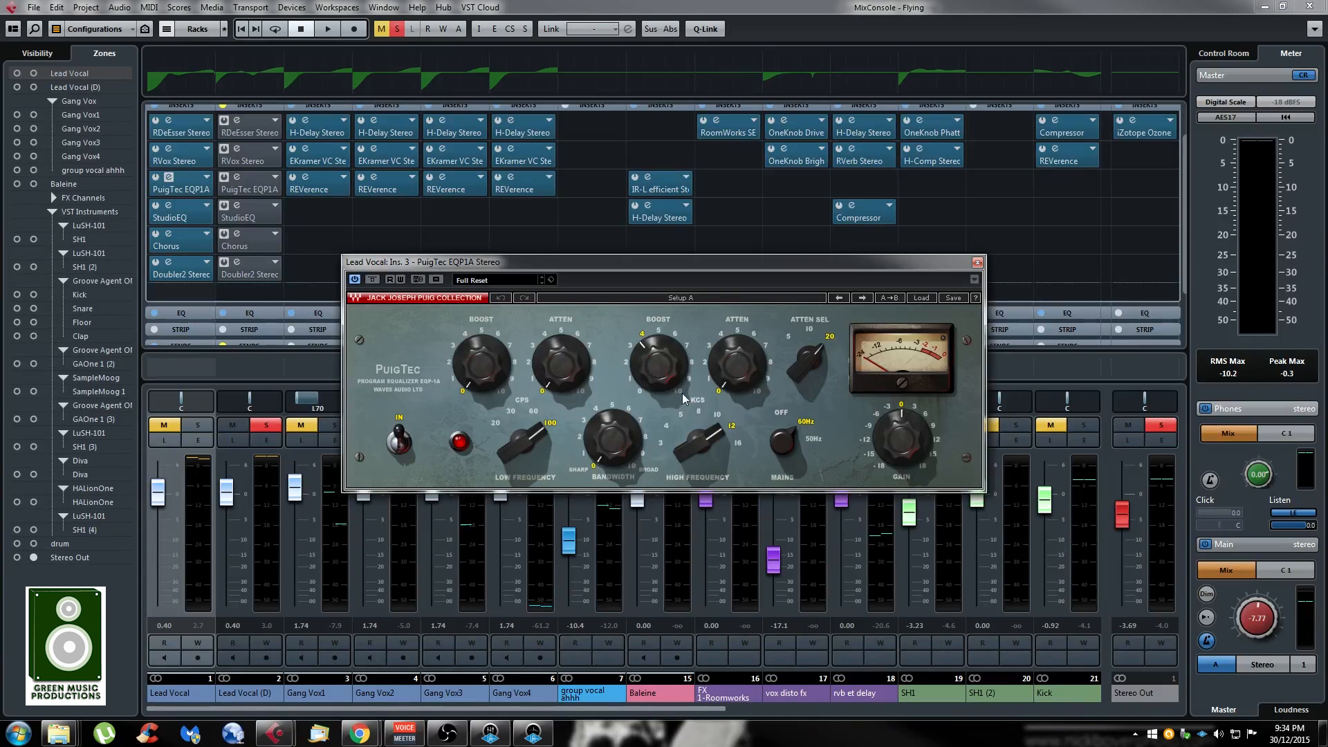
mouse_move(666, 382)
click(218, 68)
key(space)
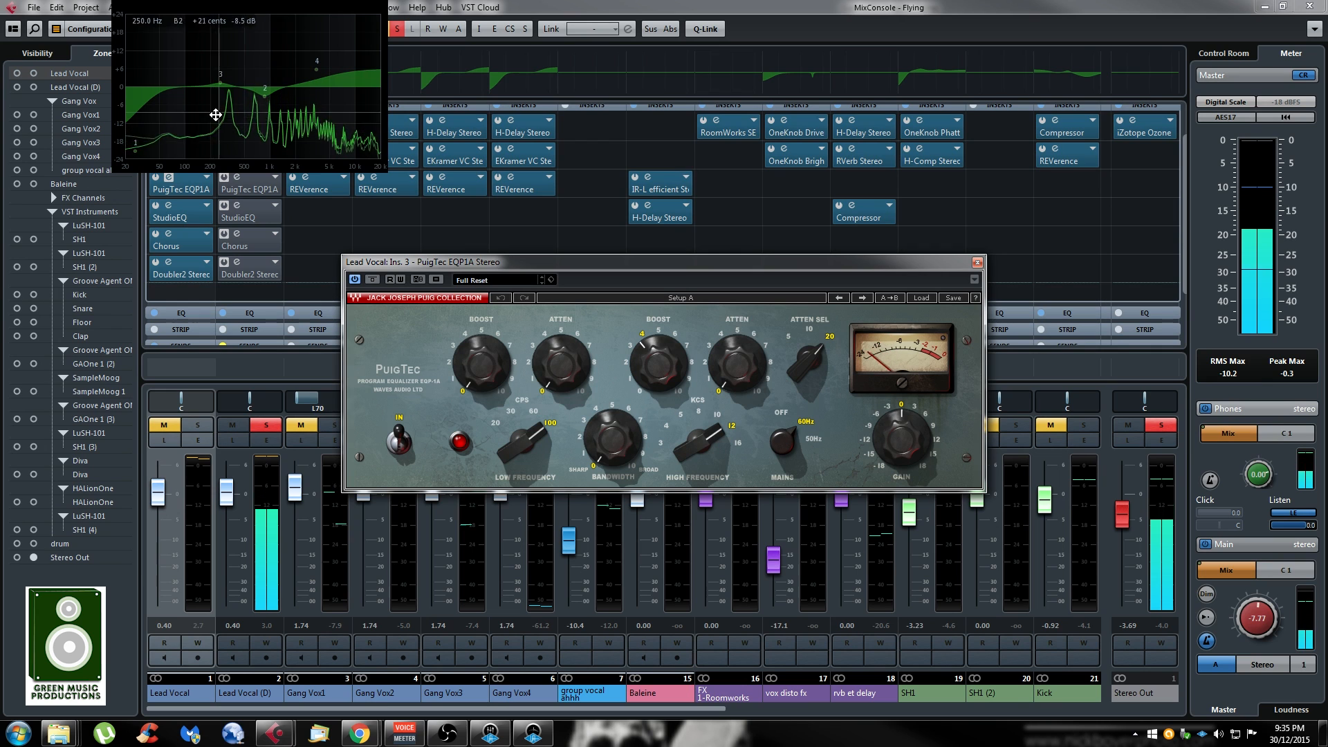
key(space)
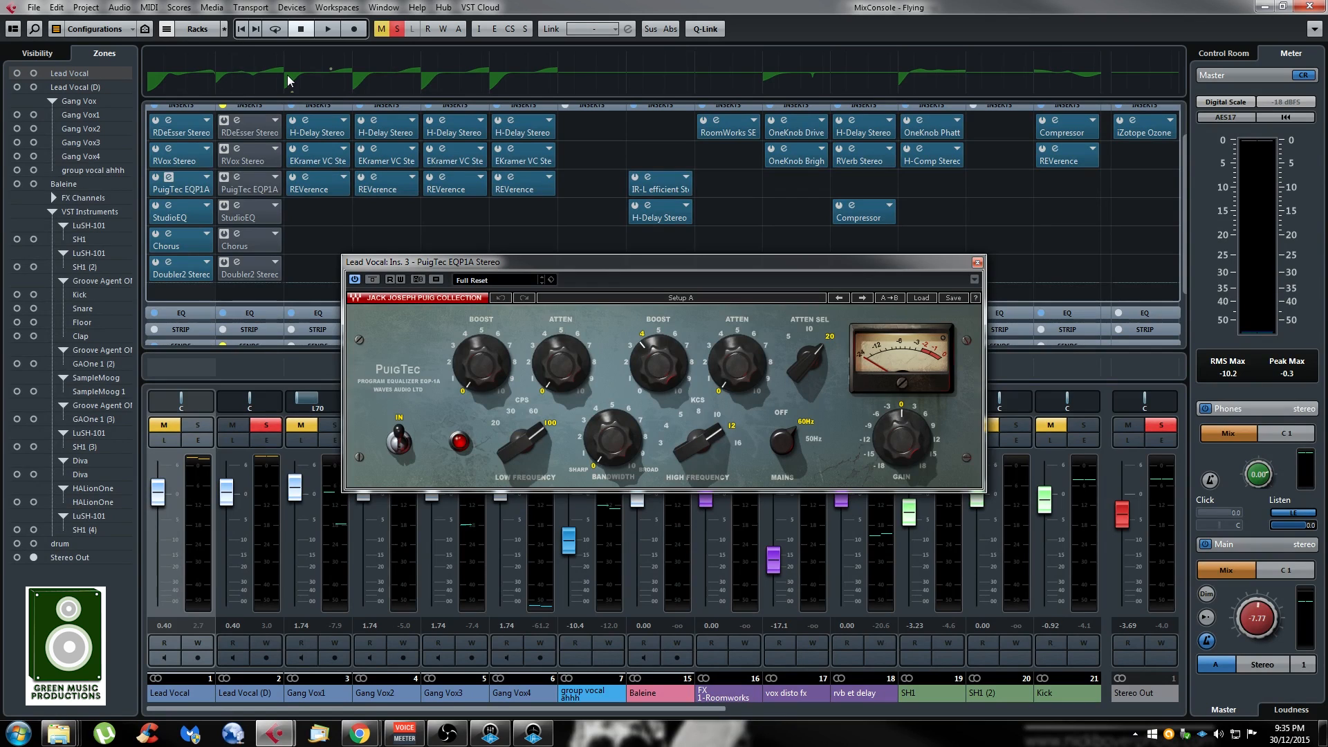
Move the PuigTec EQP1A window aside, review its high-frequency boost setting, and close the plug-in
click(267, 80)
drag(669, 272, 625, 158)
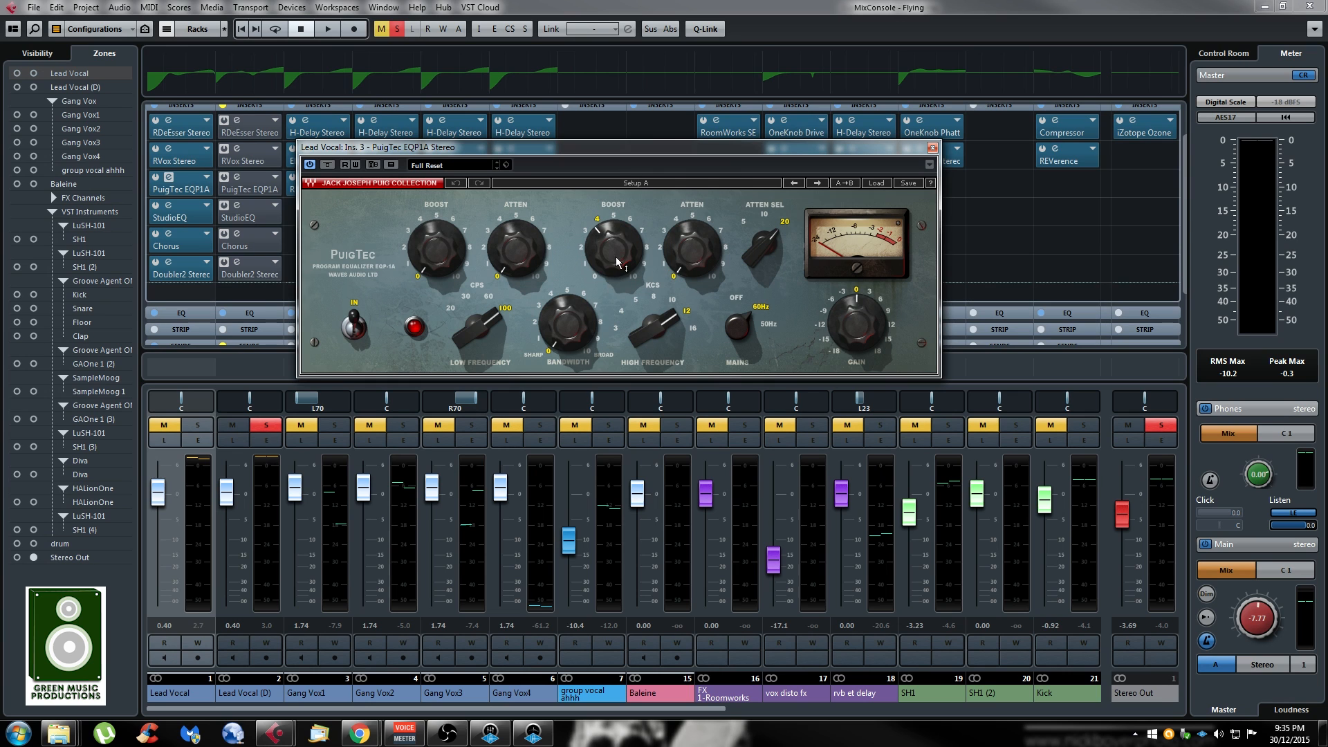
mouse_move(618, 237)
click(931, 147)
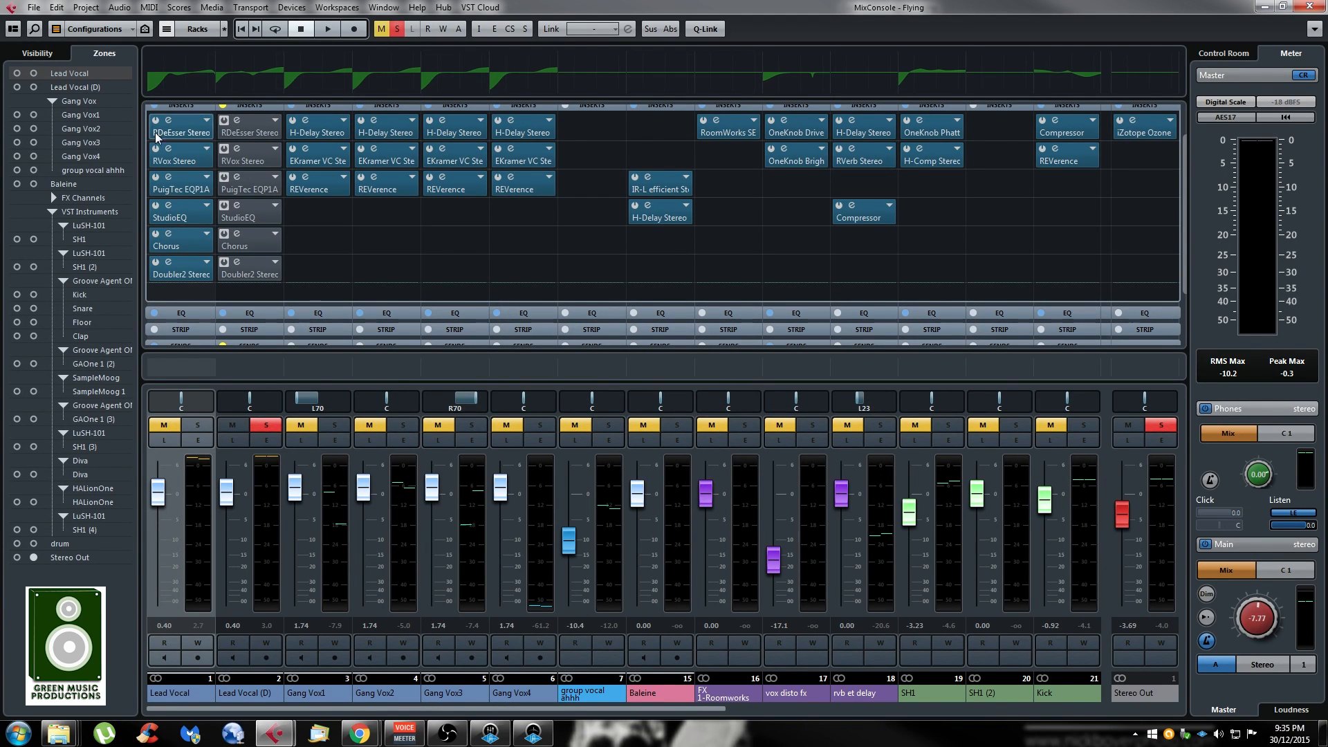
Select the Lead Vocal (D) channel and examine its enlarged EQ curve beside that of Lead Vocal
click(267, 80)
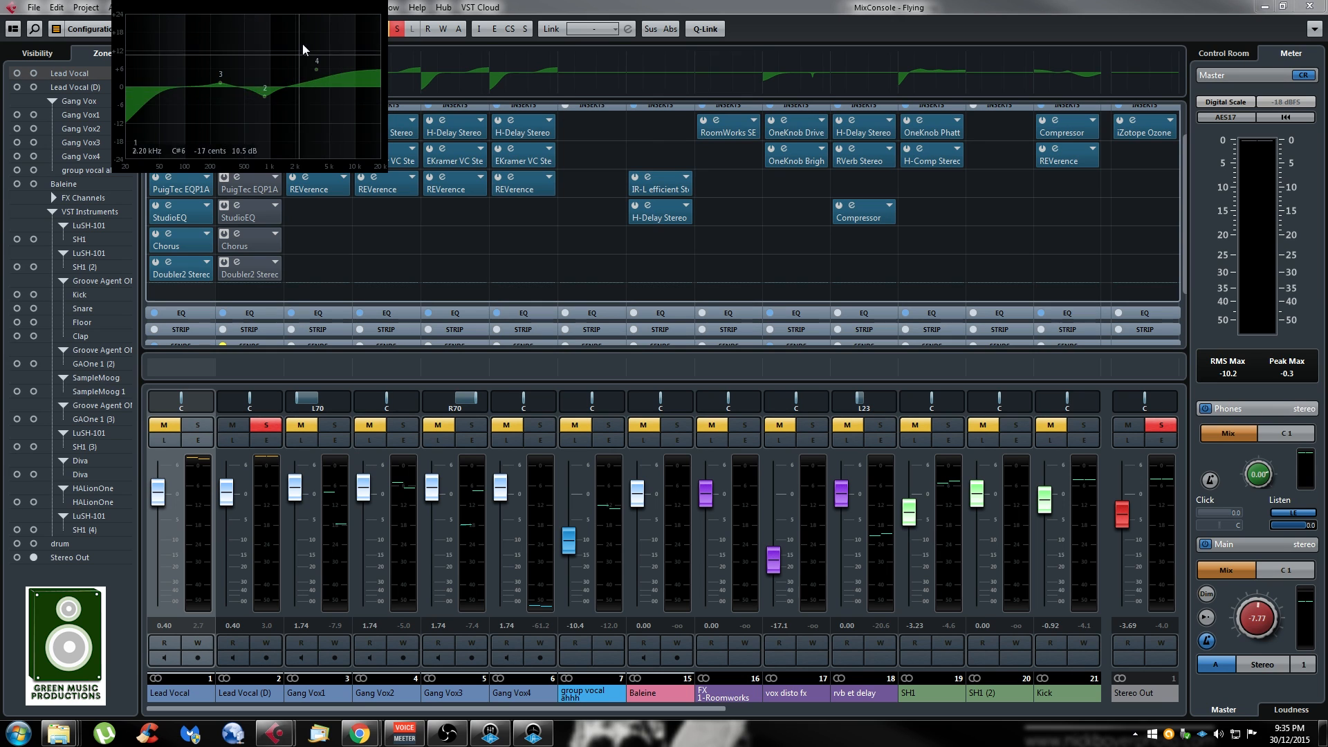
click(245, 87)
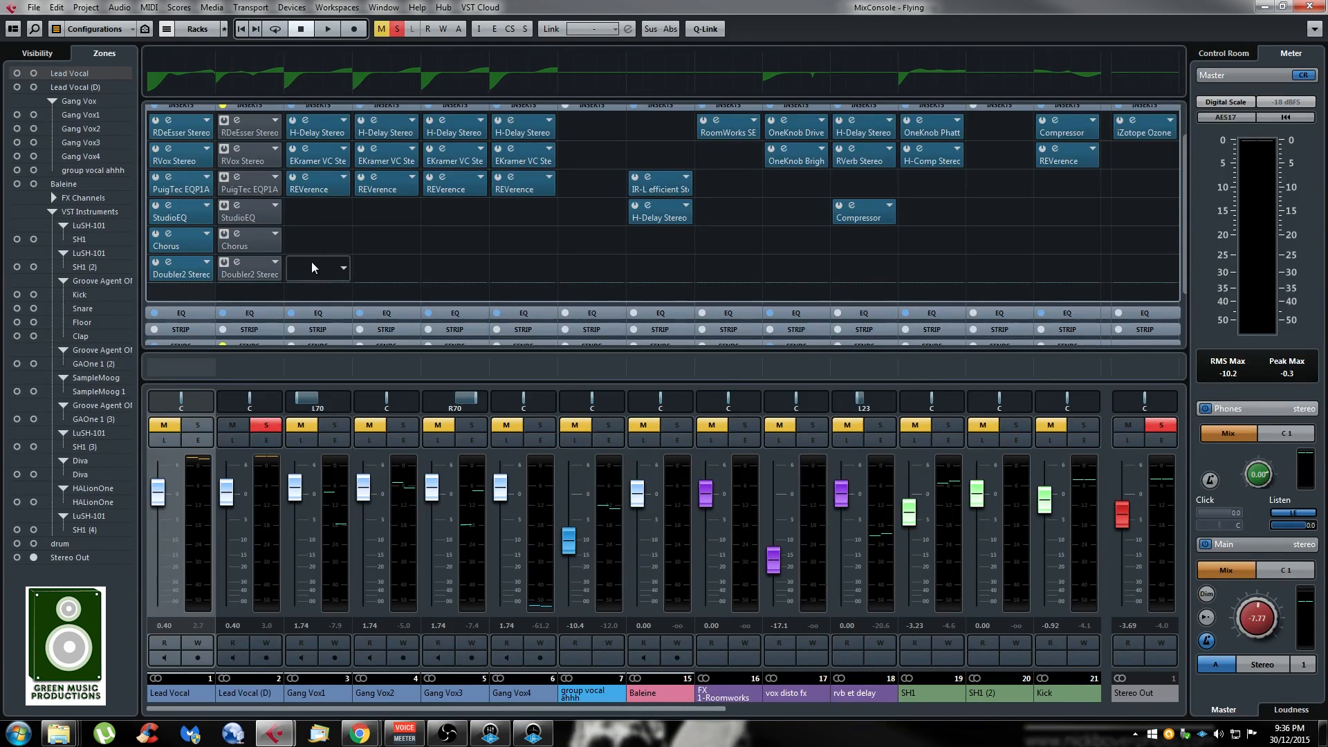
click(244, 694)
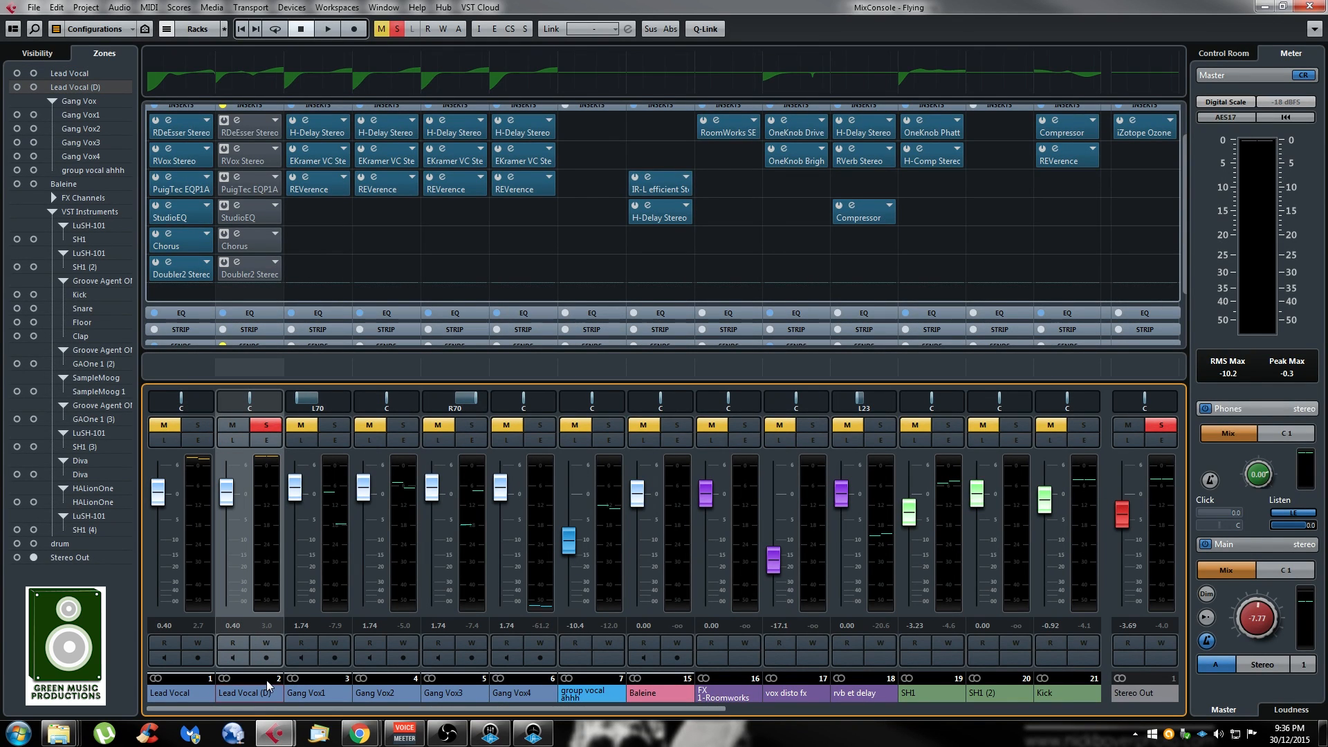
click(246, 83)
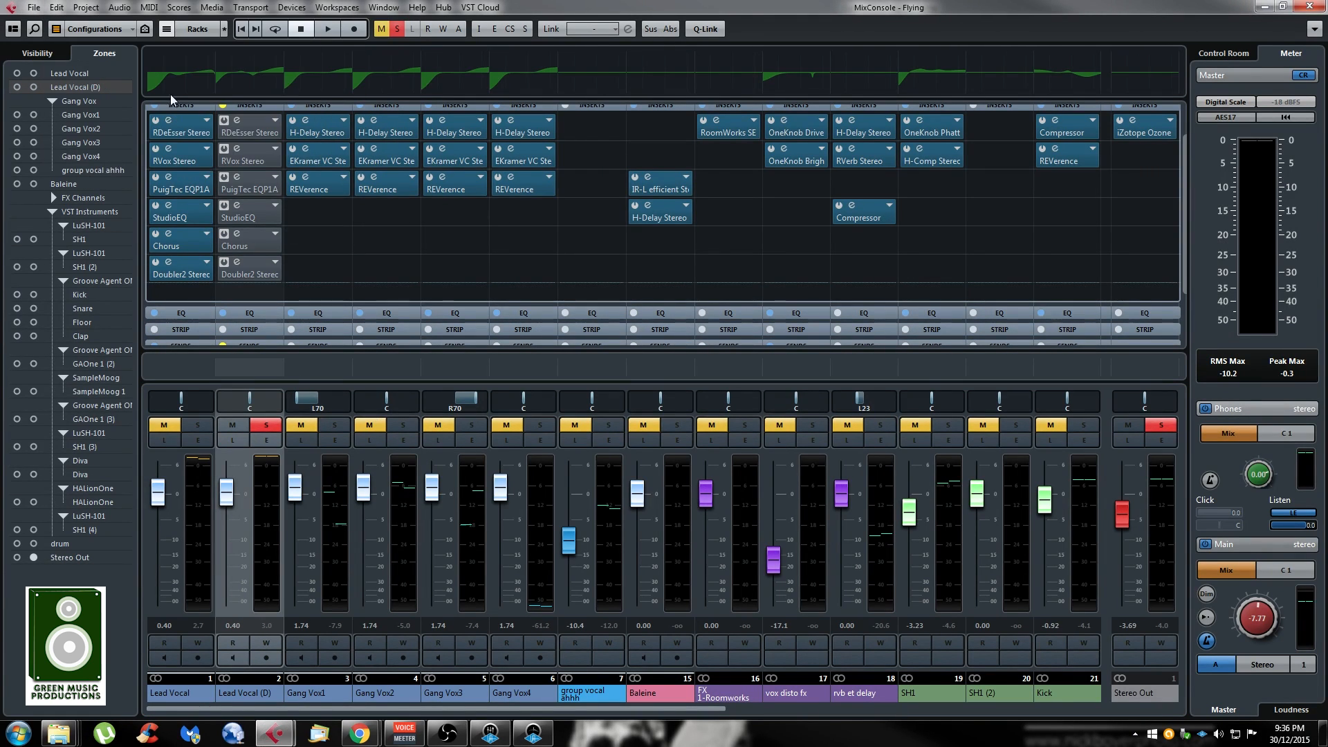
click(170, 94)
click(247, 91)
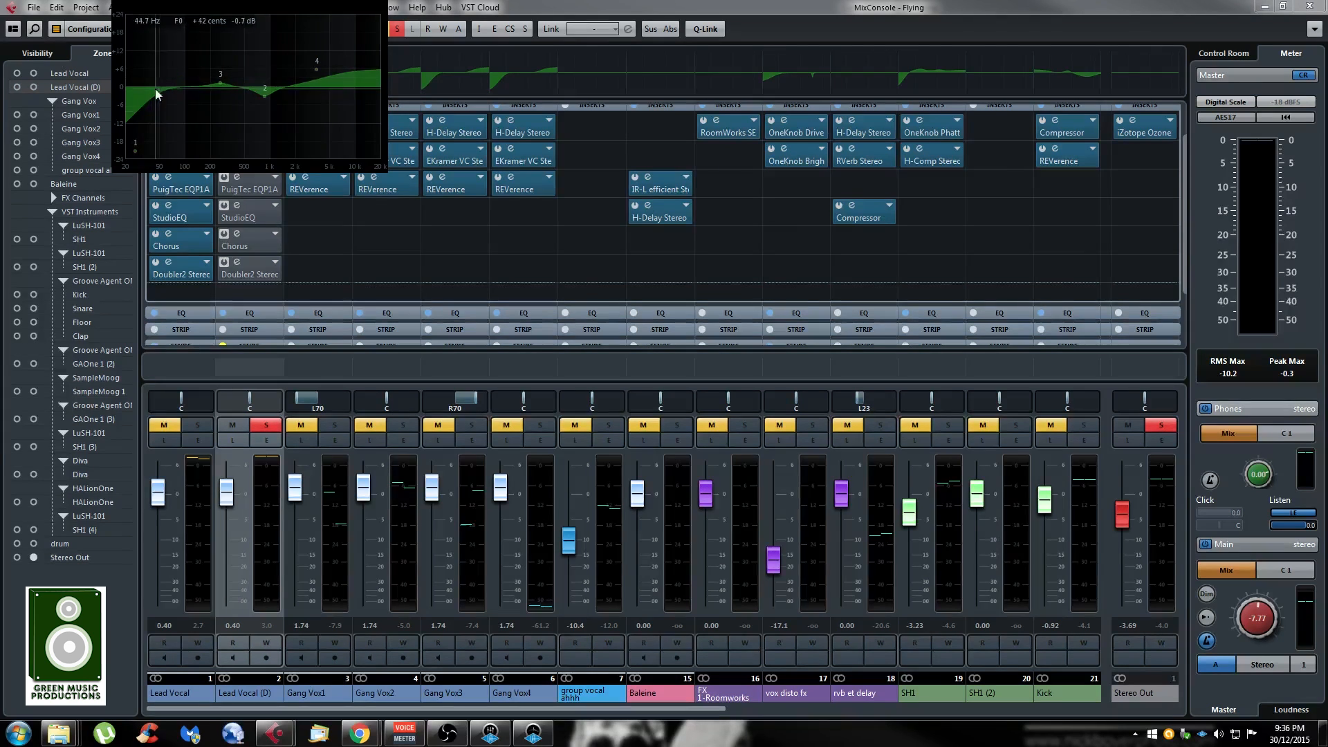
Move EQ band 1 of Lead Vocal (D) to near 50 Hz with a shallower cut and moderately boost band 3 near 264 Hz
mouse_move(135, 147)
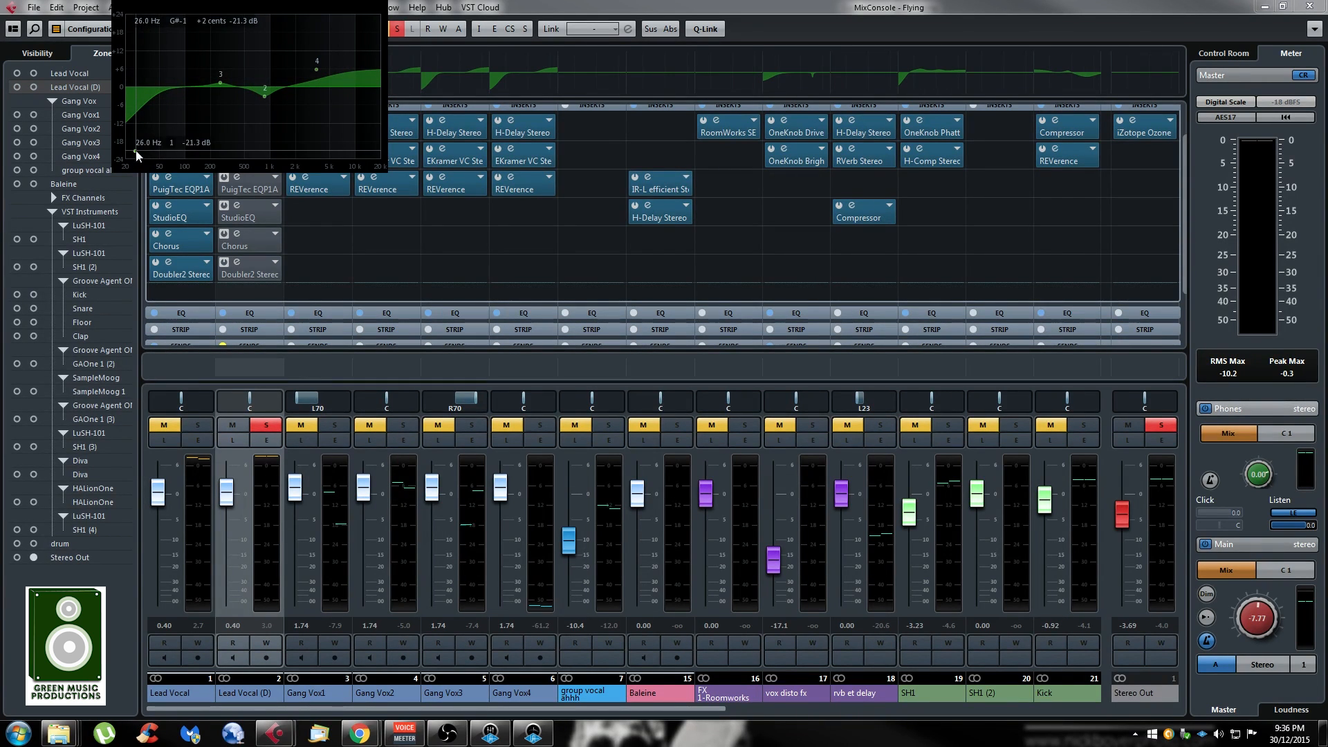
drag(136, 151, 152, 148)
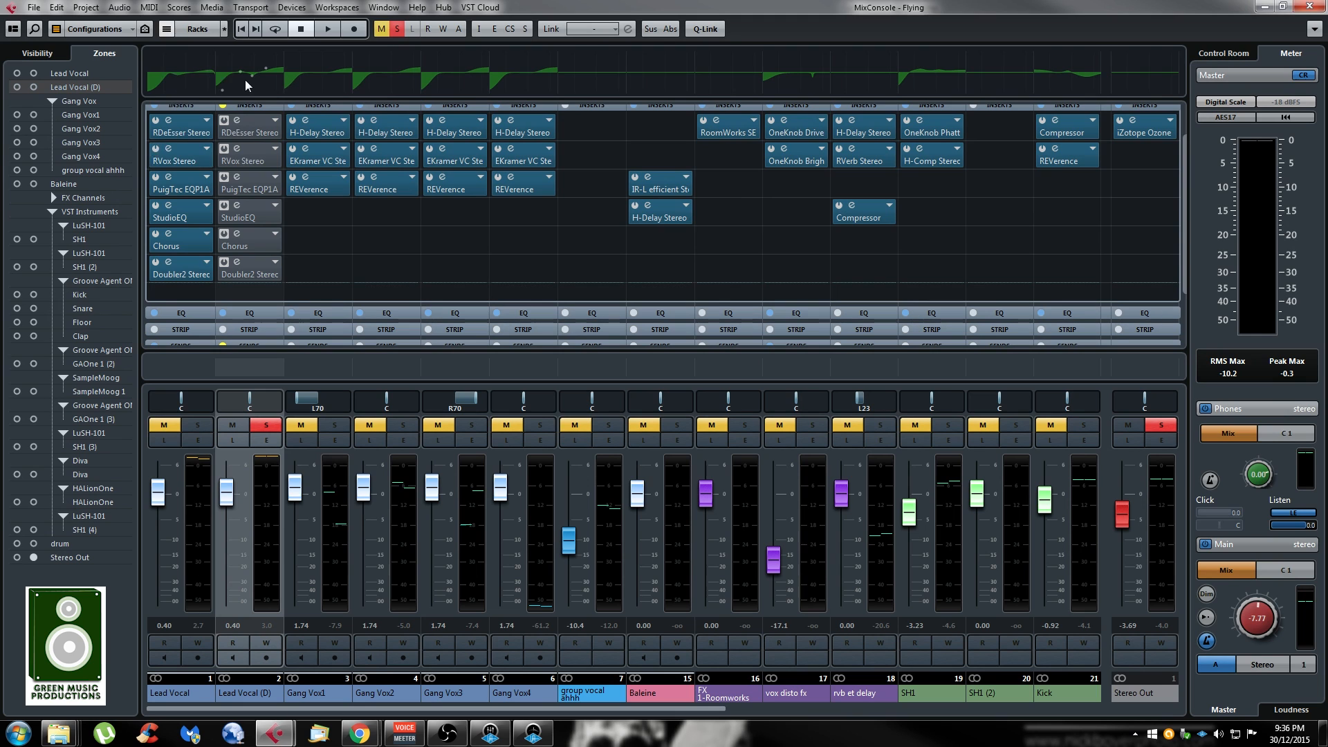
mouse_move(245, 80)
mouse_move(152, 147)
mouse_down()
mouse_move(170, 111)
mouse_move(164, 164)
mouse_move(157, 125)
mouse_up()
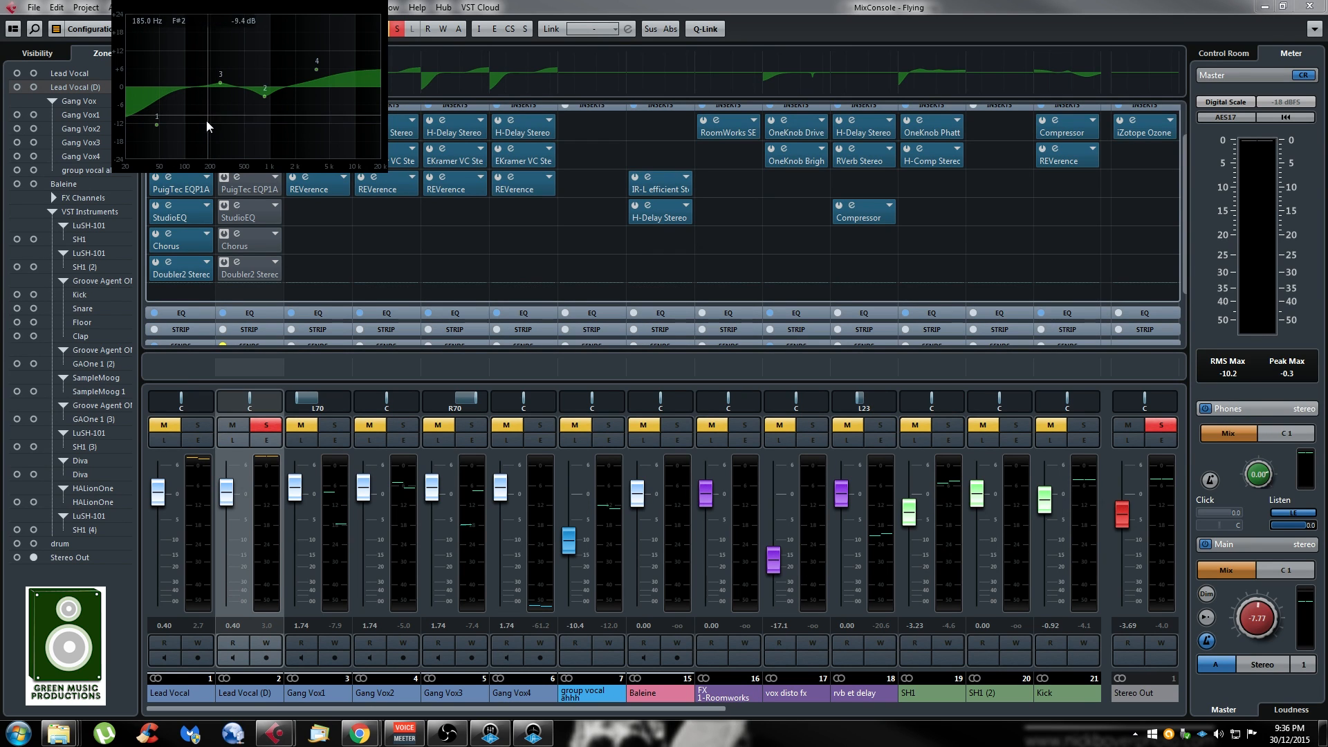
drag(218, 84, 221, 69)
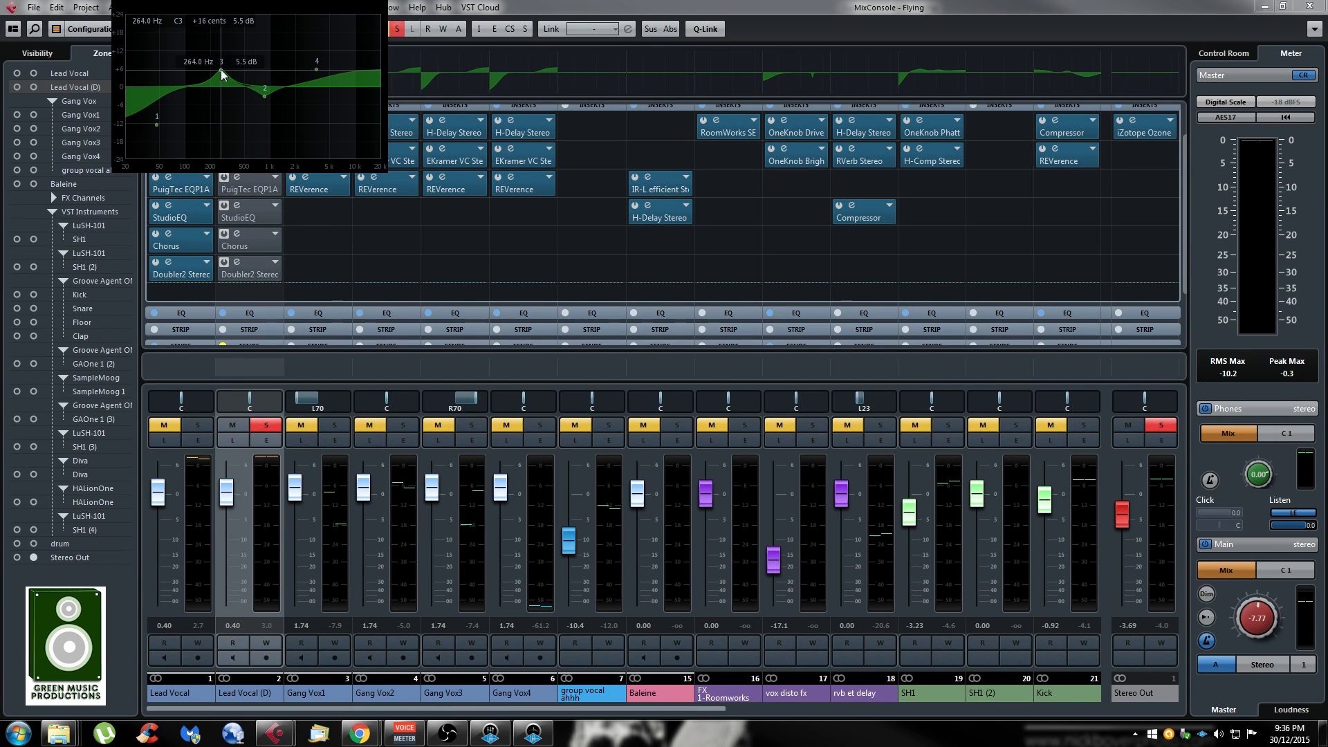
mouse_move(221, 69)
mouse_down()
mouse_move(218, 116)
mouse_move(222, 54)
mouse_move(195, 85)
mouse_move(280, 72)
mouse_move(285, 86)
mouse_move(200, 98)
mouse_move(292, 94)
mouse_move(177, 98)
mouse_move(246, 67)
mouse_move(226, 79)
mouse_move(230, 41)
mouse_move(227, 114)
mouse_move(230, 78)
mouse_up()
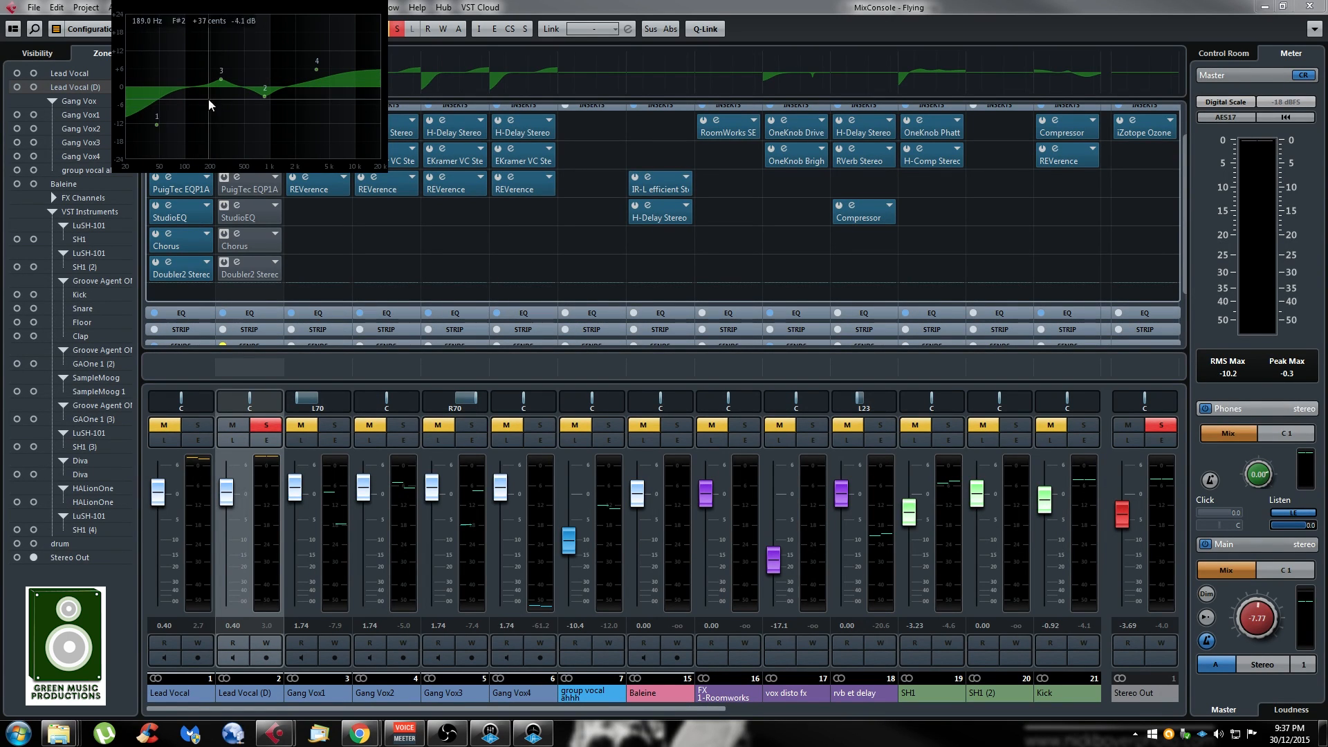
Try a deeper low cut with EQ band 1 of Lead Vocal (D)
mouse_move(156, 130)
mouse_down()
mouse_move(157, 226)
mouse_move(161, 108)
mouse_move(151, 252)
mouse_move(150, 141)
mouse_move(151, 152)
mouse_up()
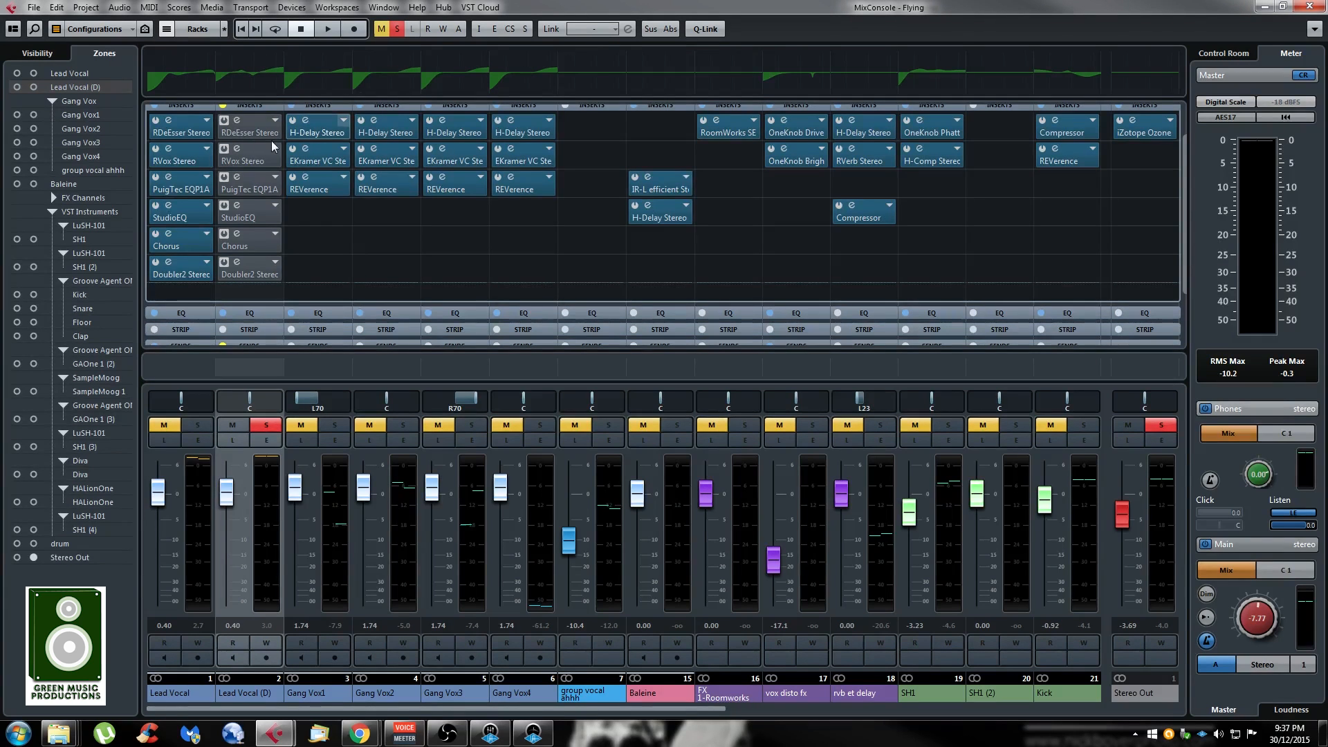
click(248, 80)
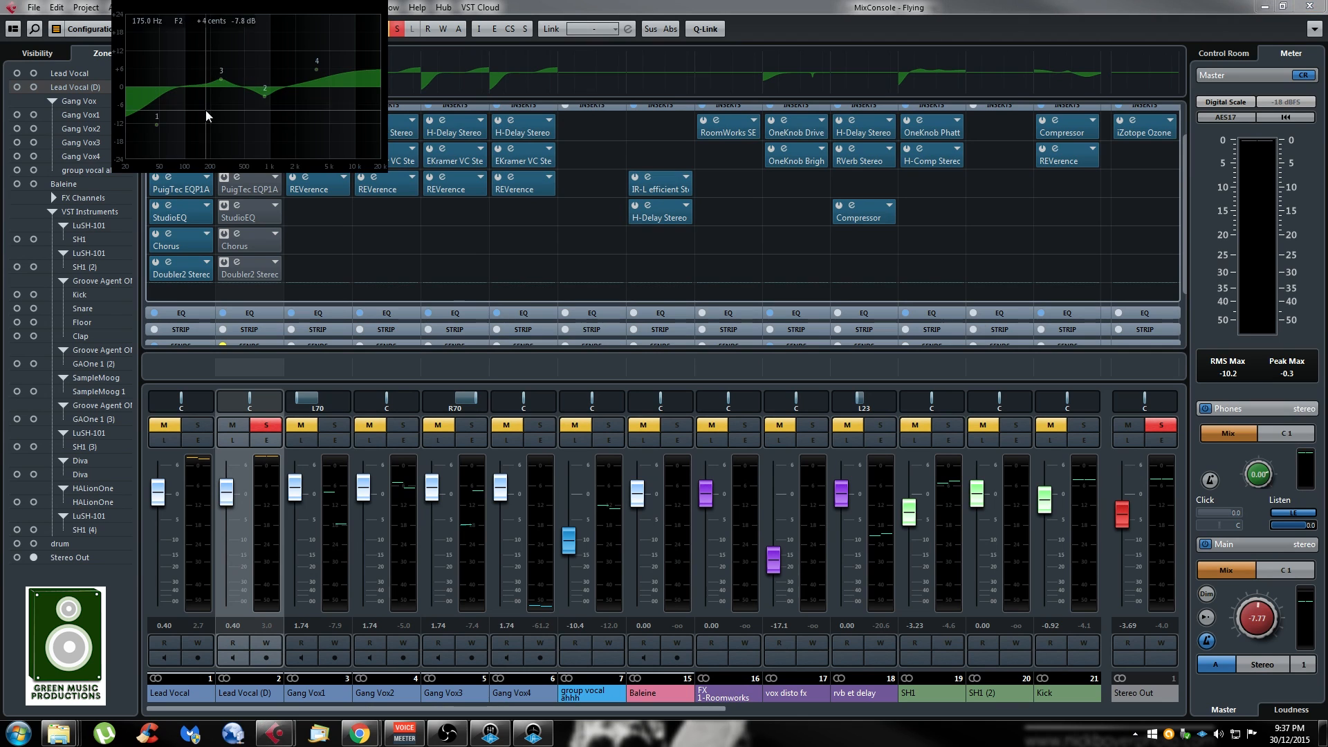
drag(156, 122, 150, 166)
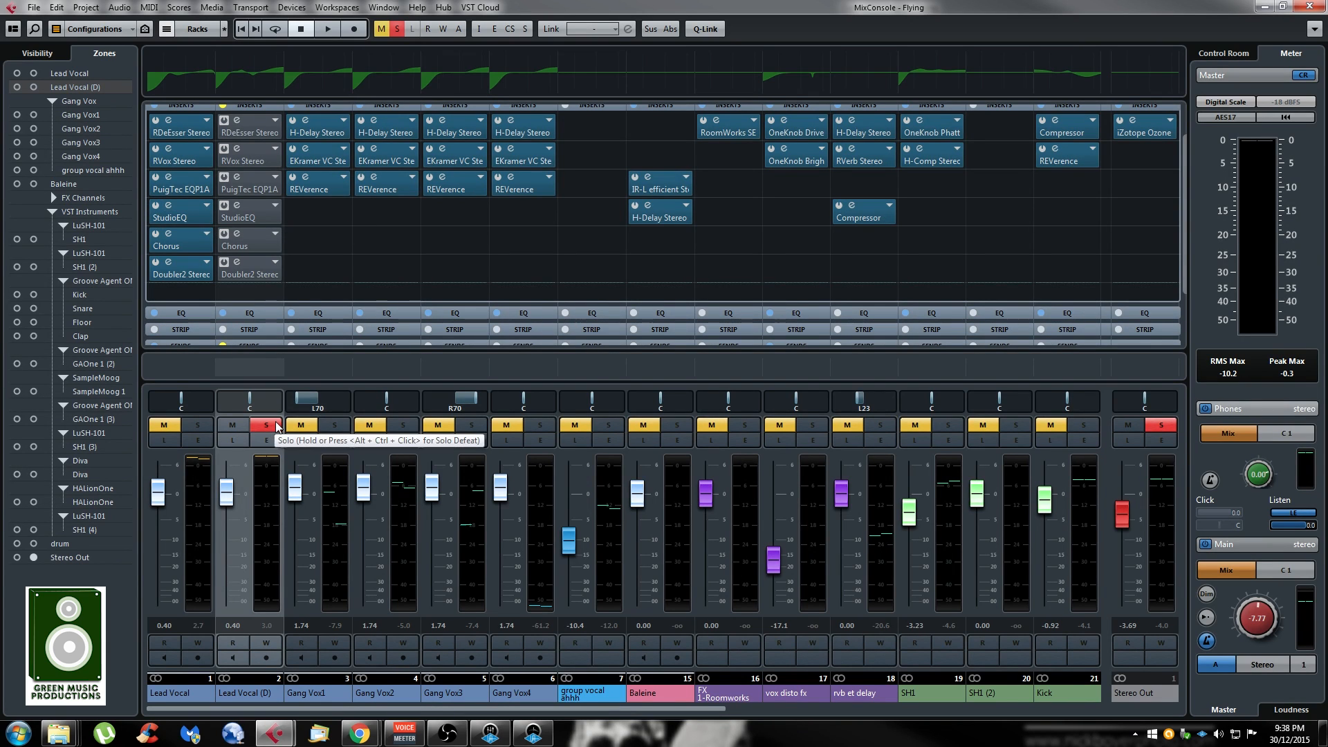
Play back the soloed Lead Vocal (D), stop playback, and clear its solo
key(space)
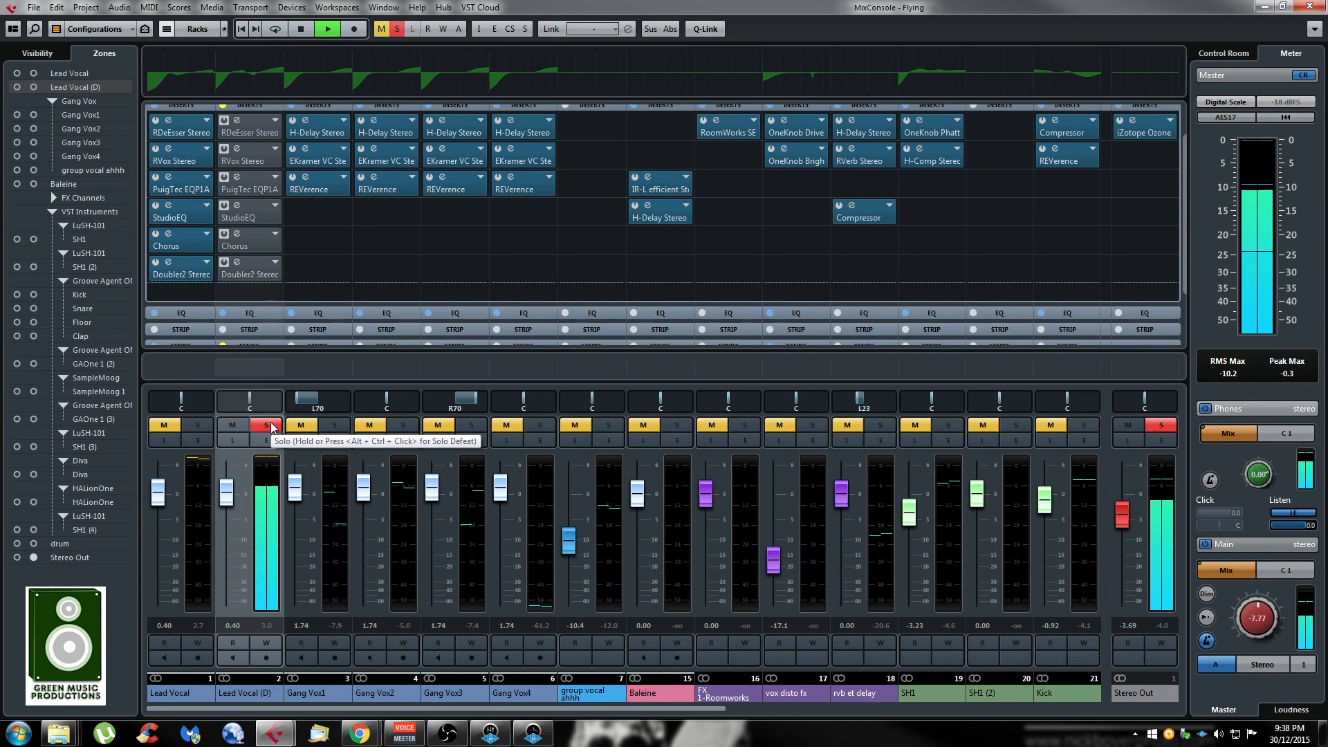
key(space)
click(277, 429)
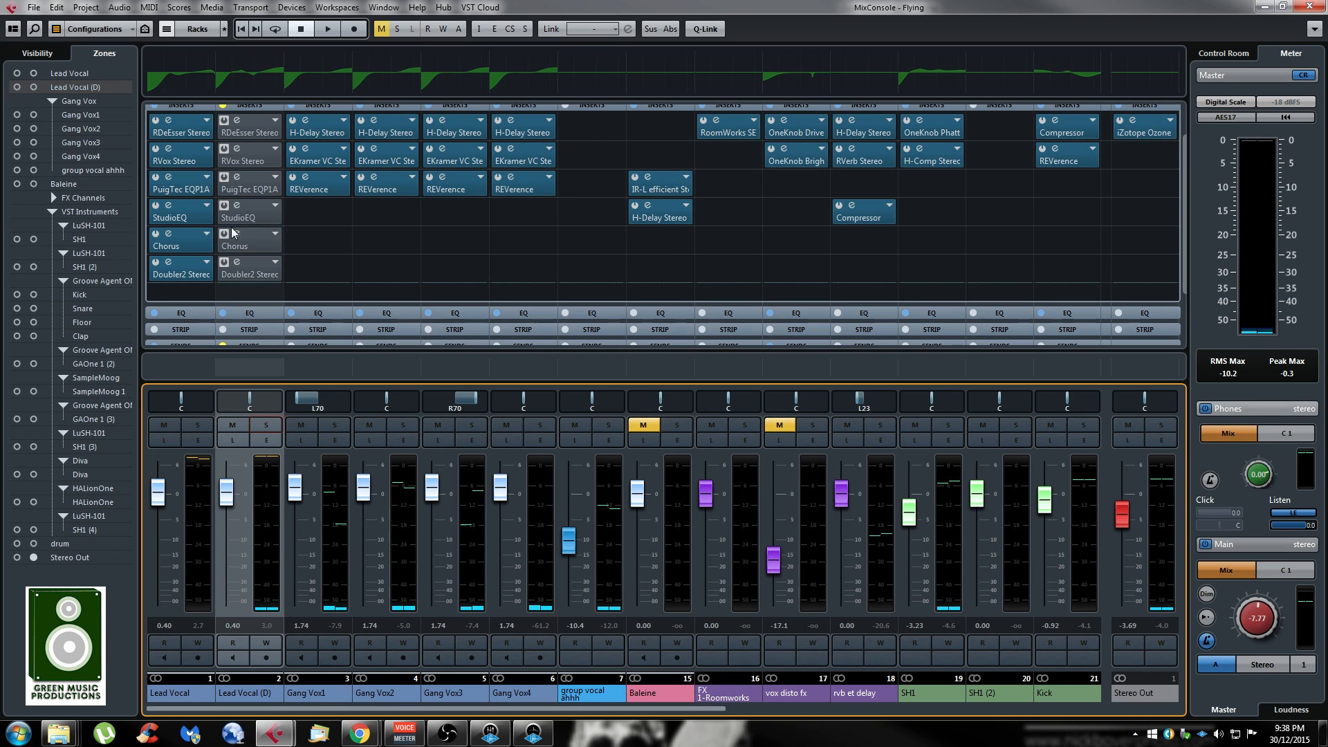
Review the StudioEQ insert of Lead Vocal, and in the StudioEQ of Lead Vocal (D) leave only band 3 on
double_click(176, 217)
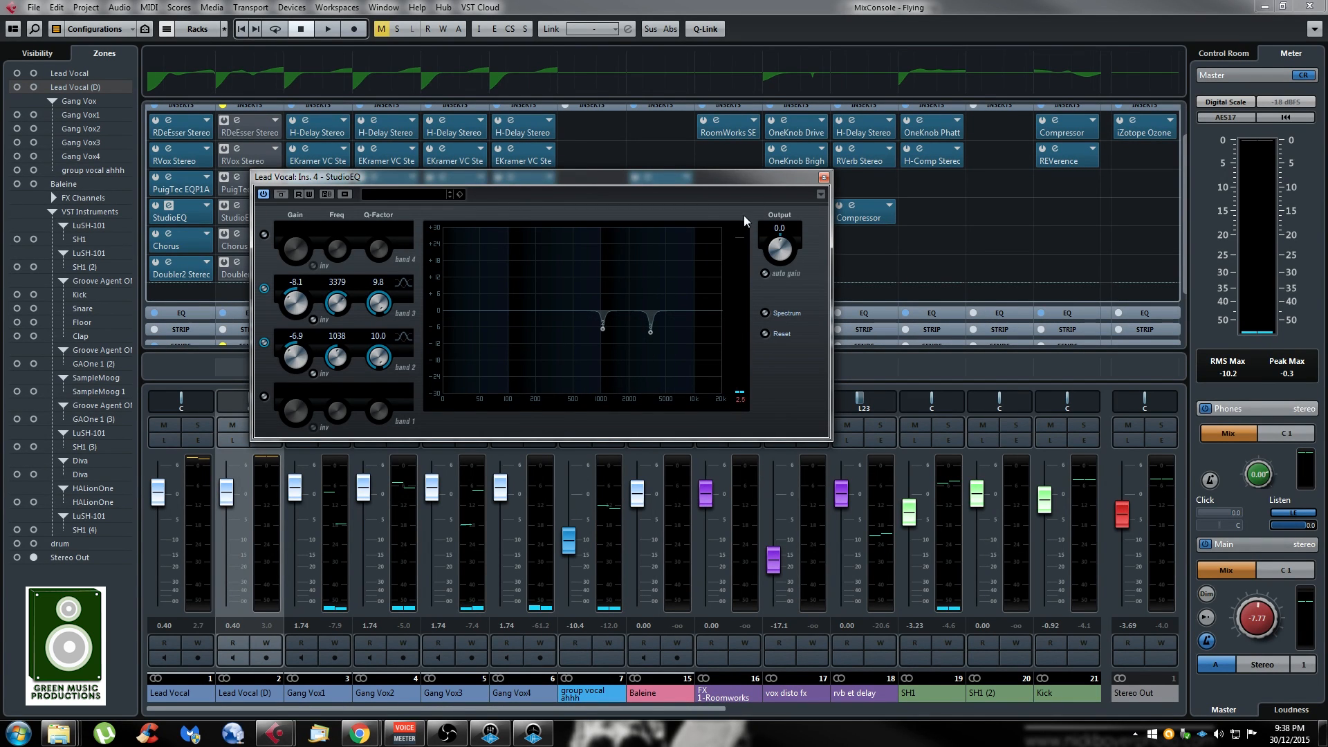
click(823, 178)
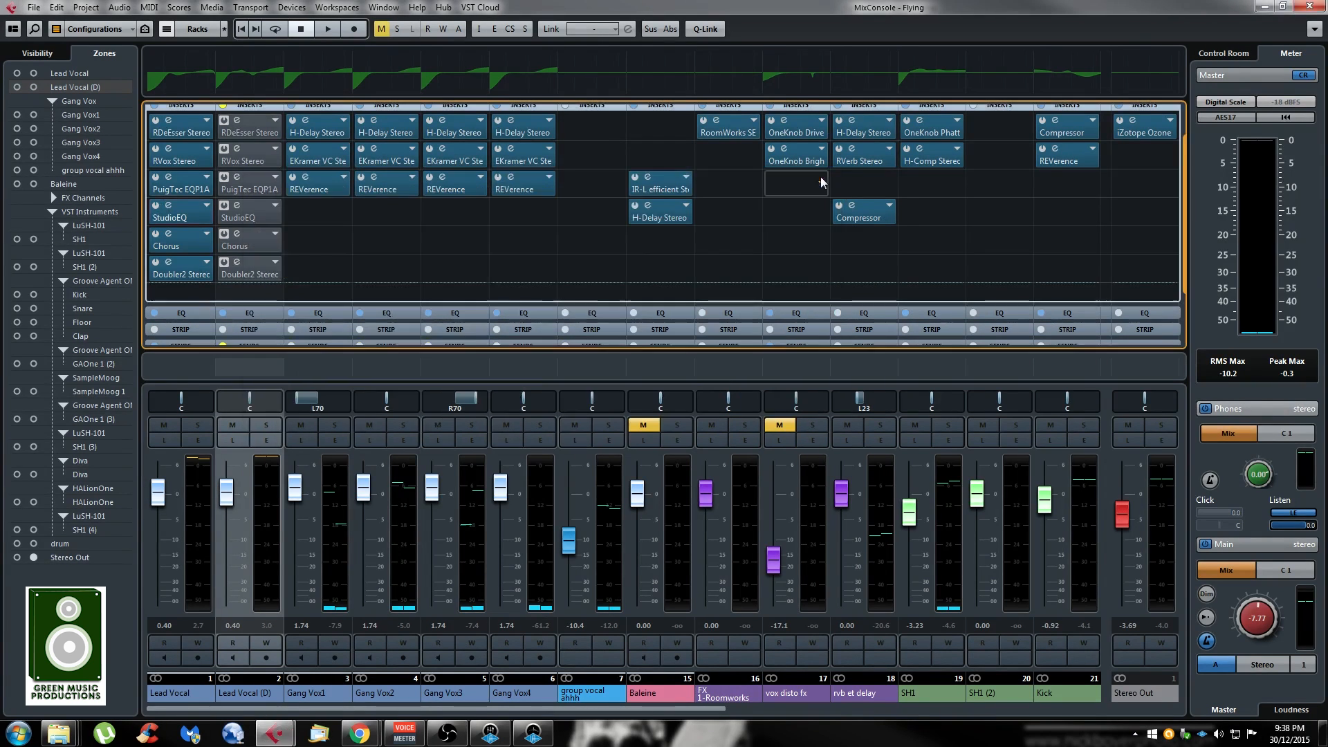
click(252, 218)
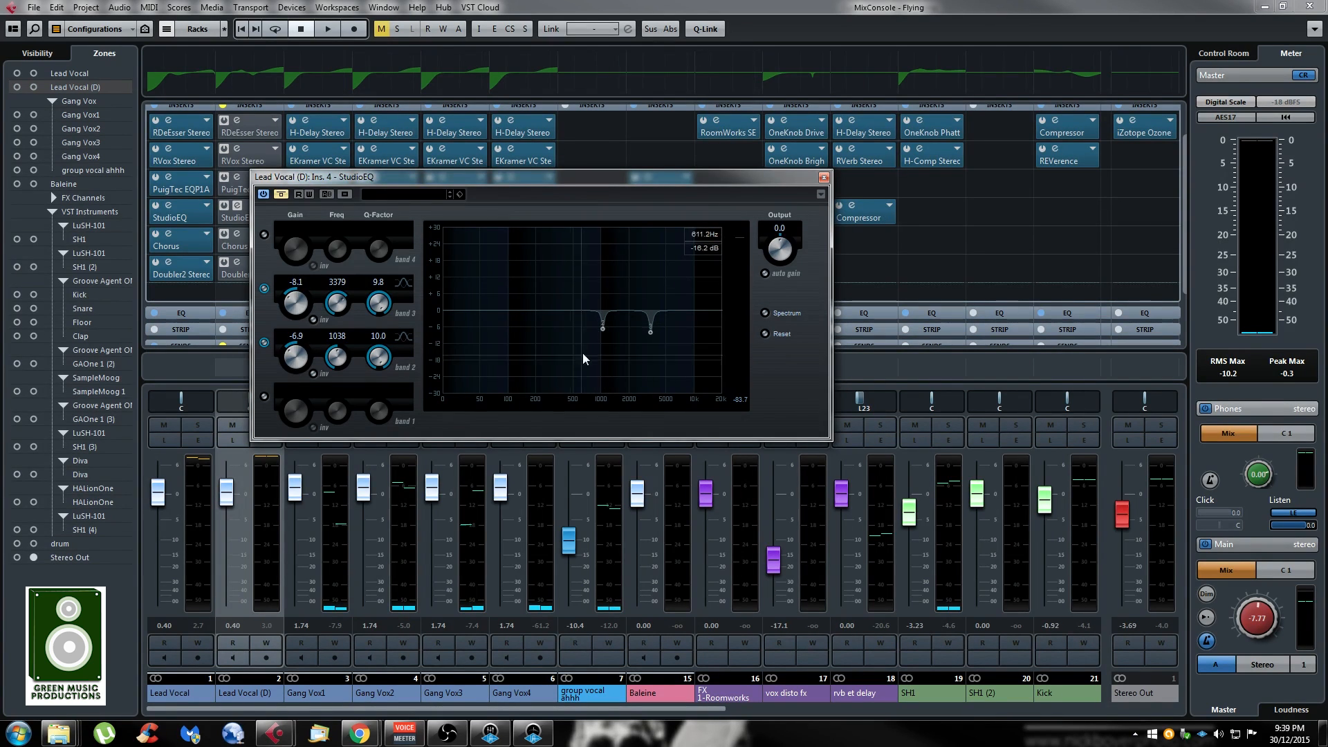
click(264, 289)
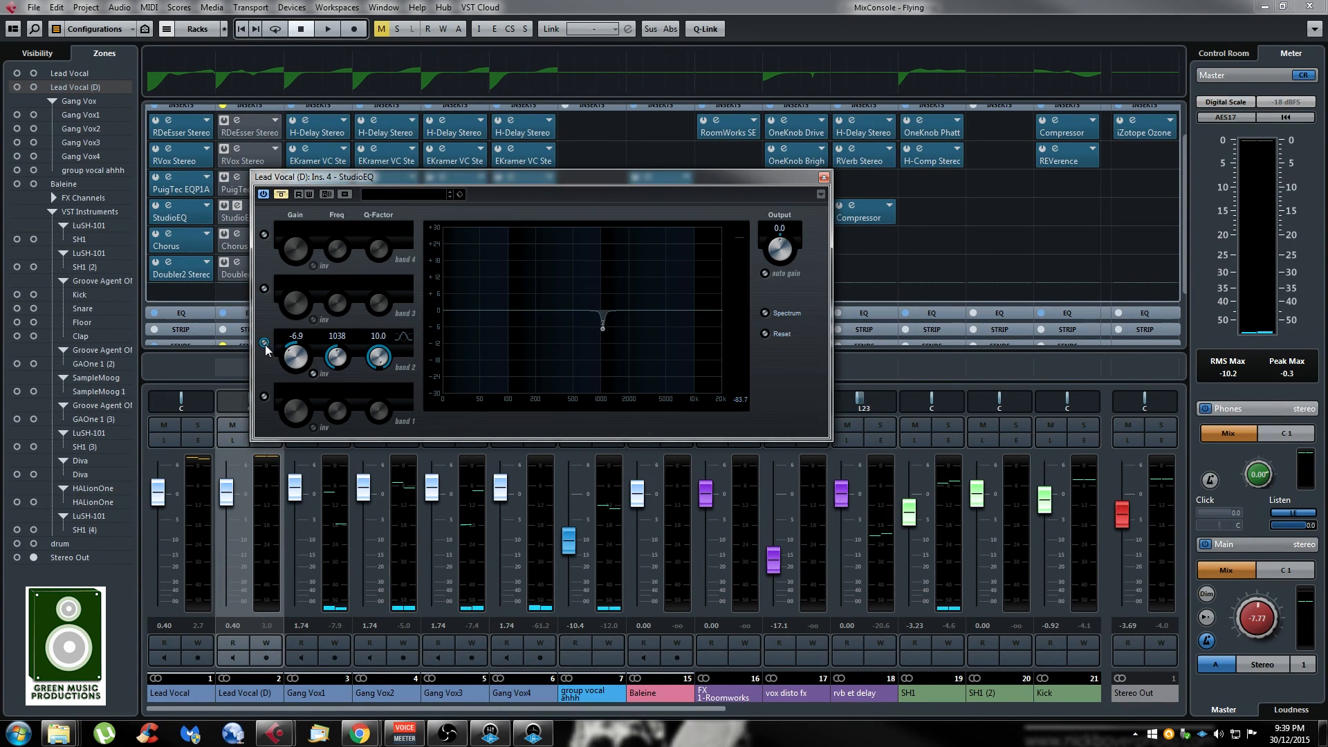
click(264, 343)
click(266, 289)
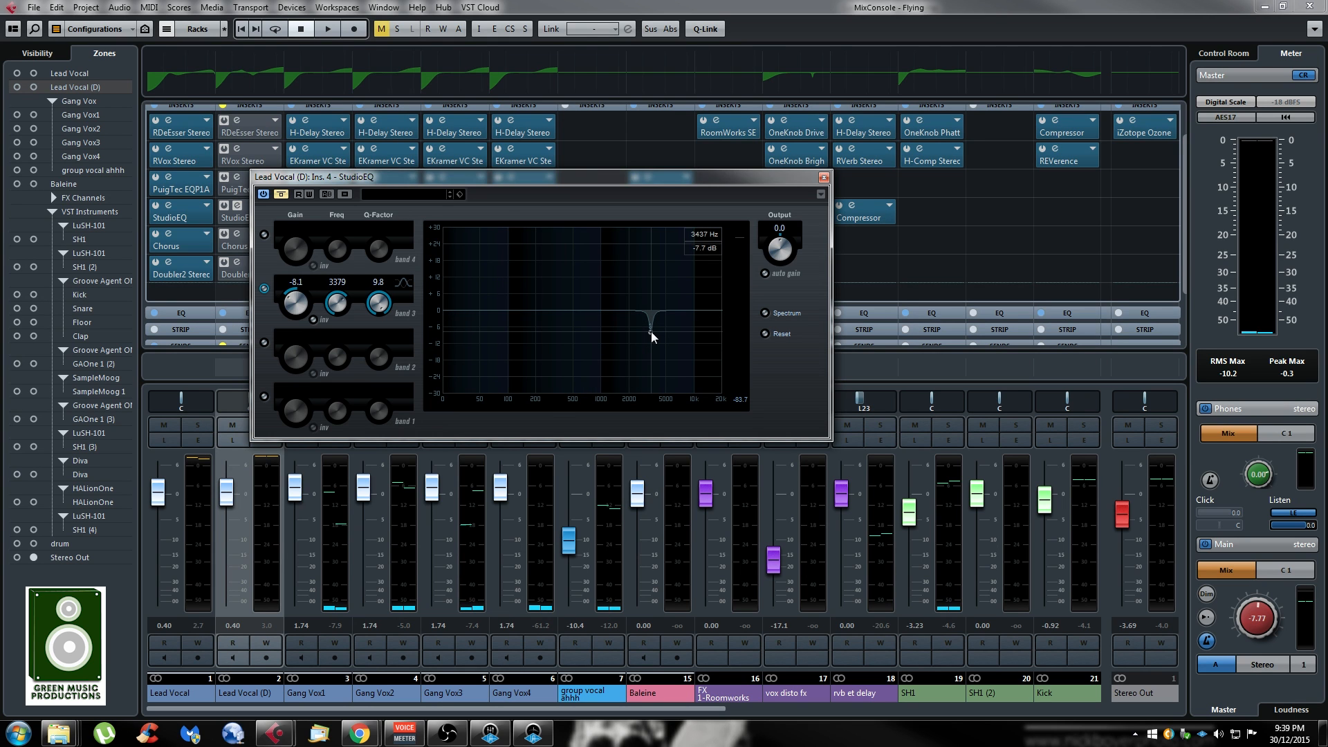
With Lead Vocal (D) soloed and playing, activate its StudioEQ and sweep band 3 with a strong narrow boost, ending at 2058 Hz and 16.4 dB
drag(650, 331, 659, 302)
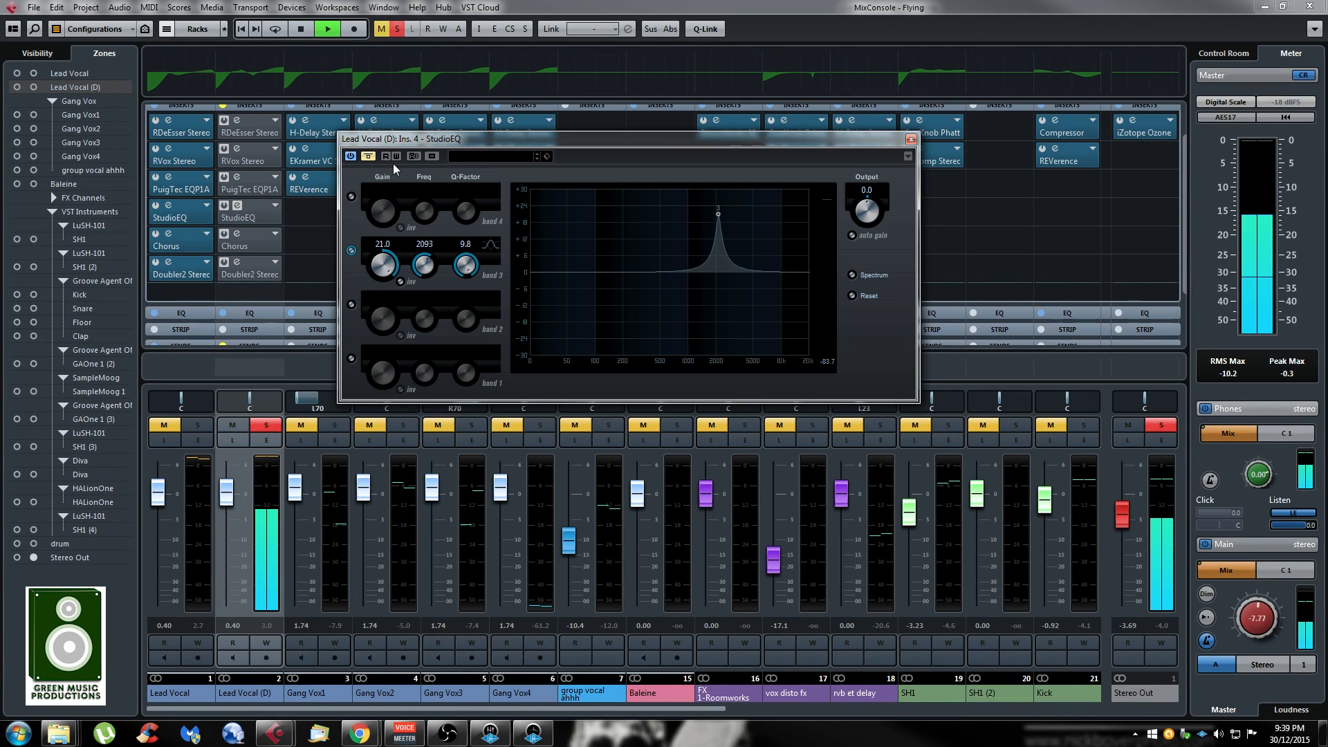
drag(712, 209, 700, 222)
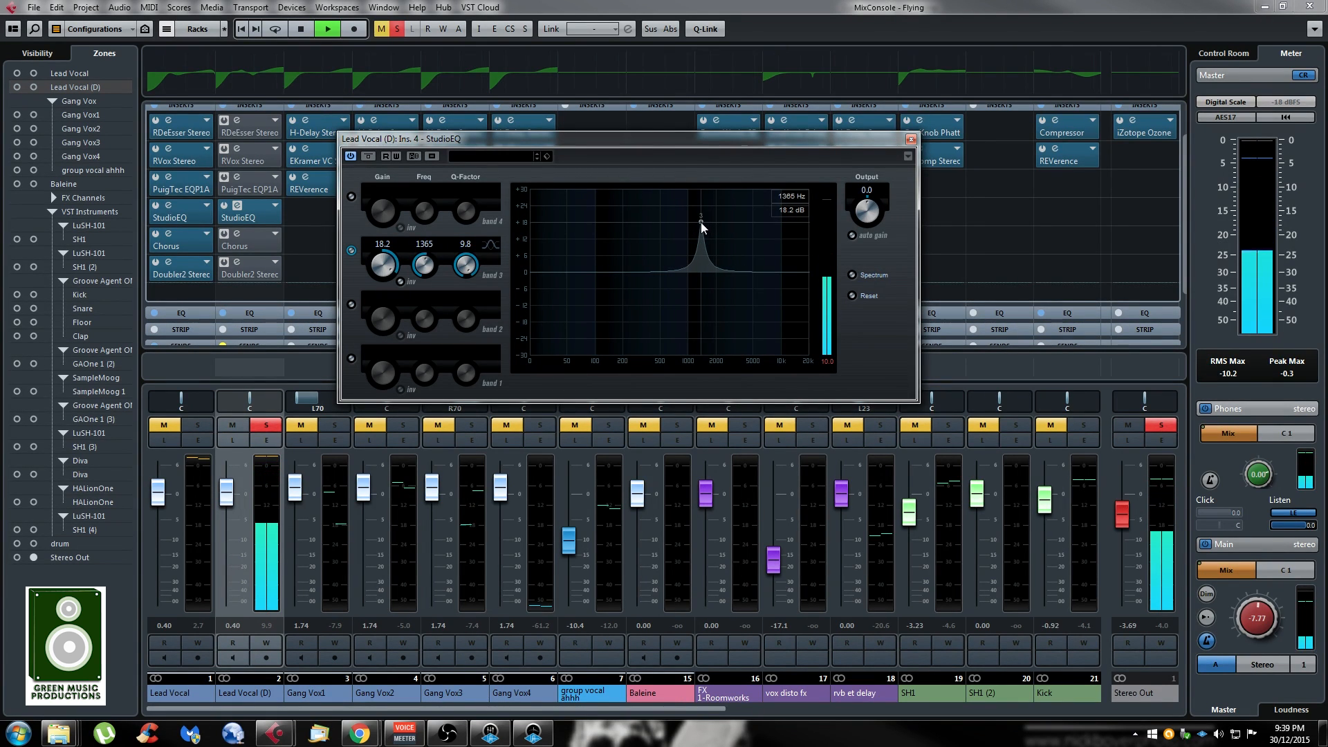
key(space)
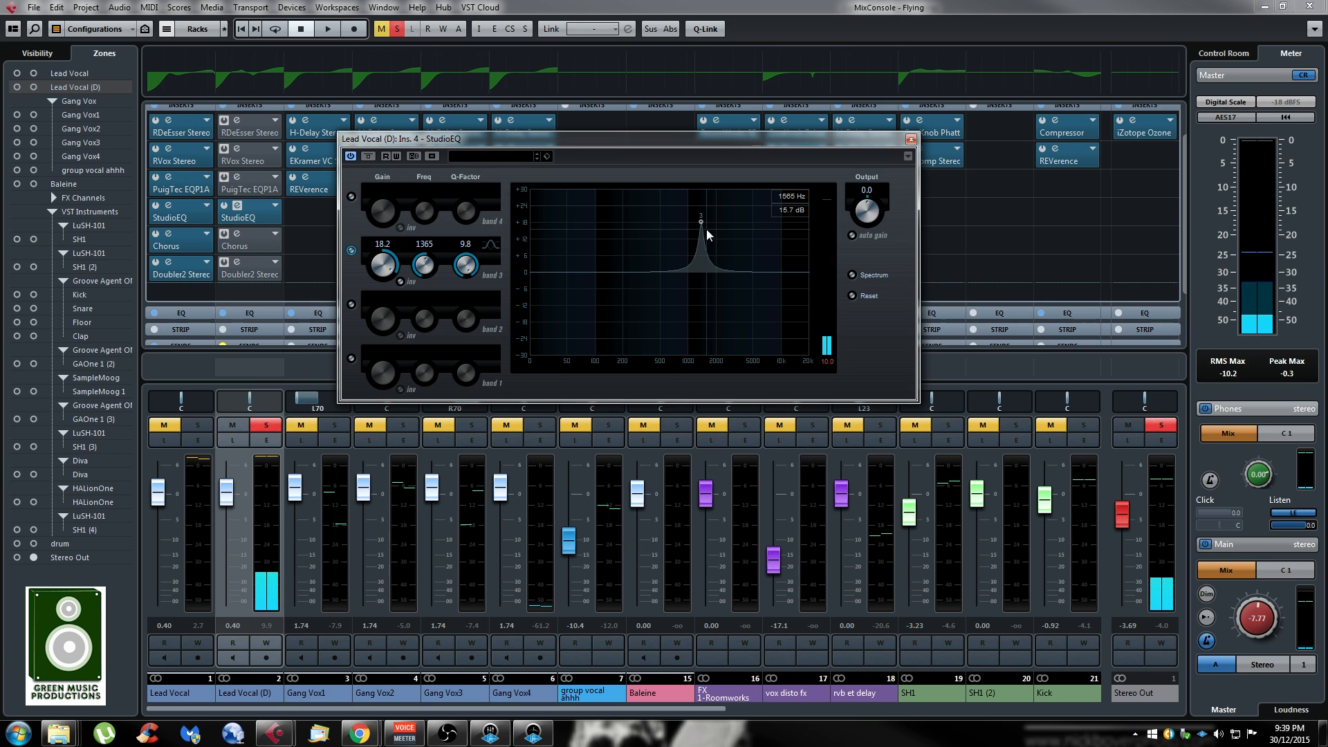
key(space)
drag(700, 223, 716, 227)
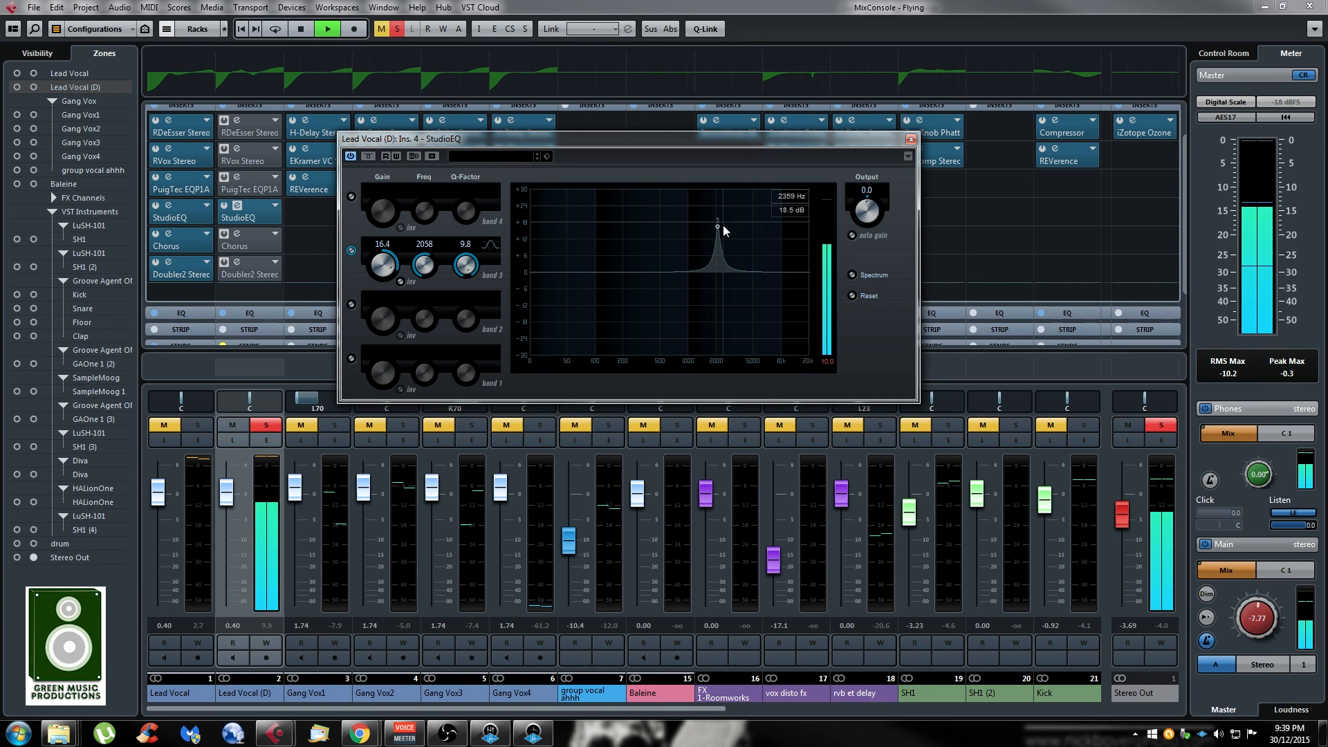
Set StudioEQ band 3 to -5.9 dB at 2058 Hz and band 2 to -4.9 dB at 1093 Hz, stop playback, and close the plug-in
key(space)
drag(718, 227, 682, 221)
key(space)
drag(678, 223, 686, 285)
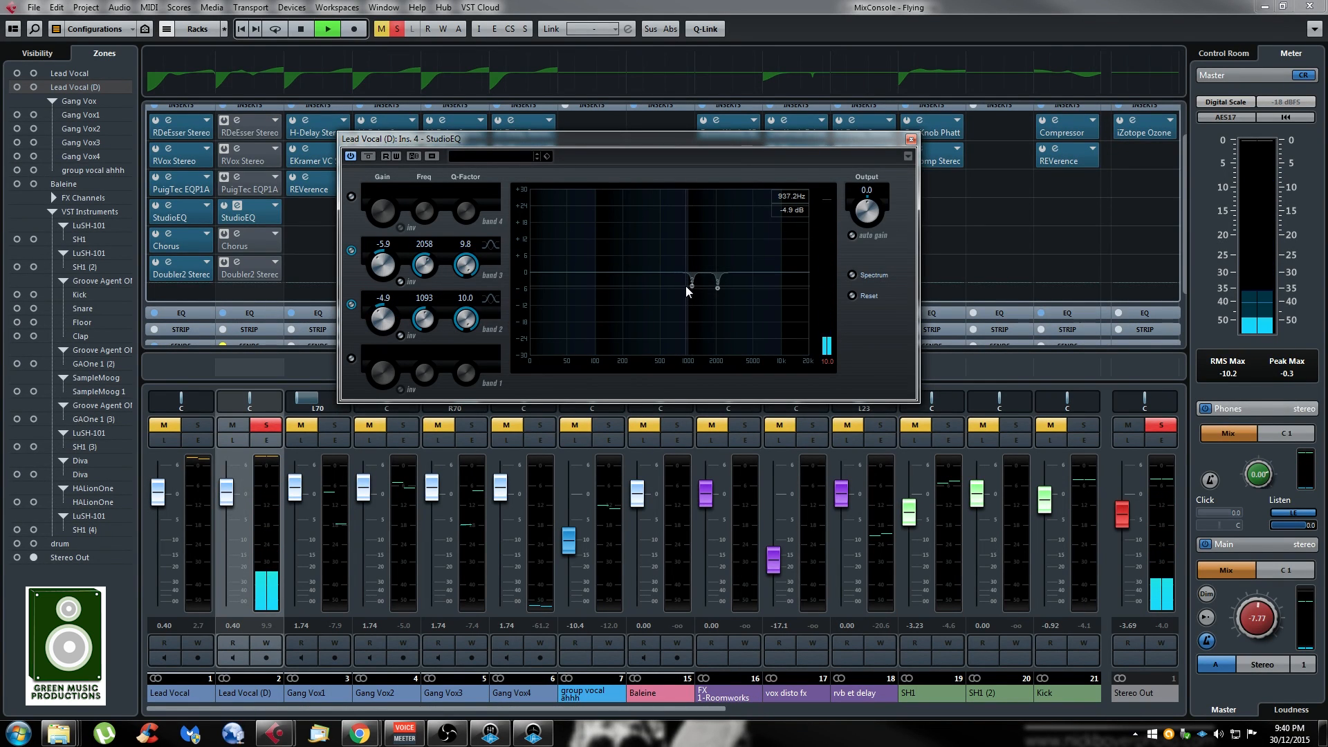
key(space)
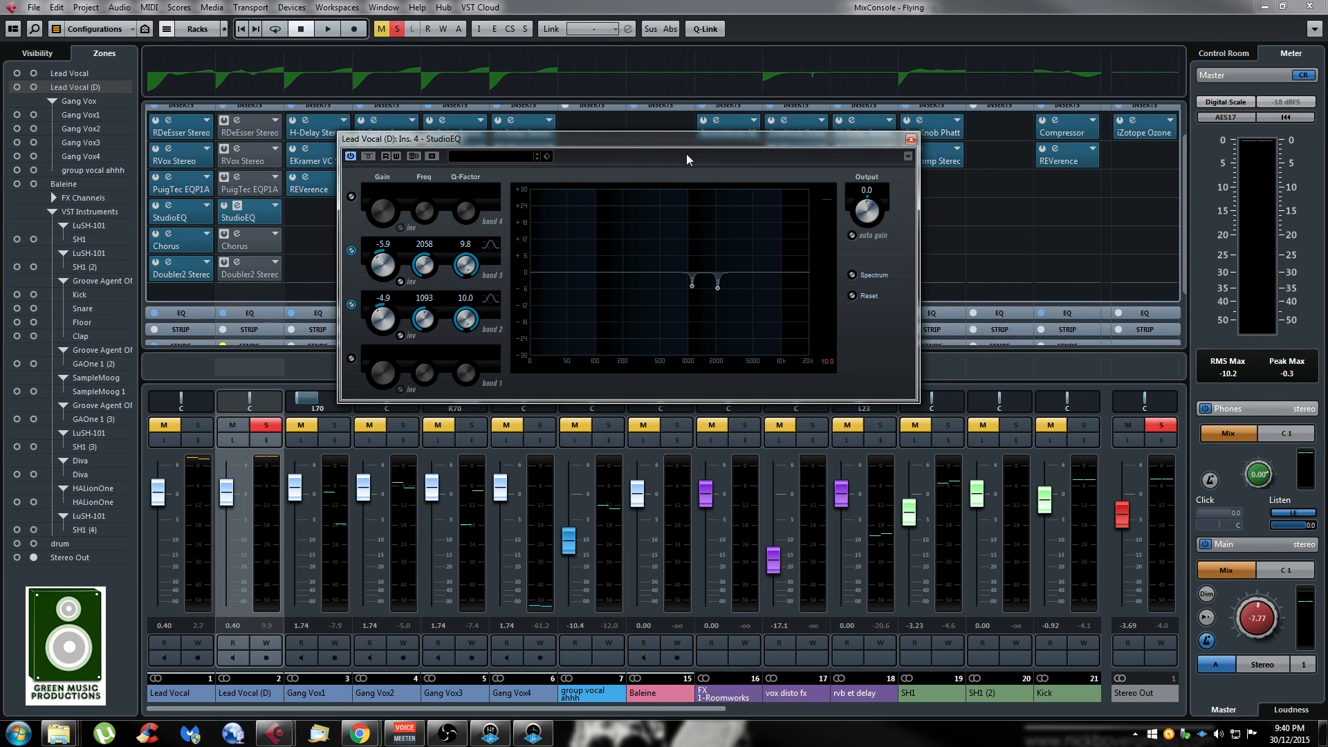
click(911, 139)
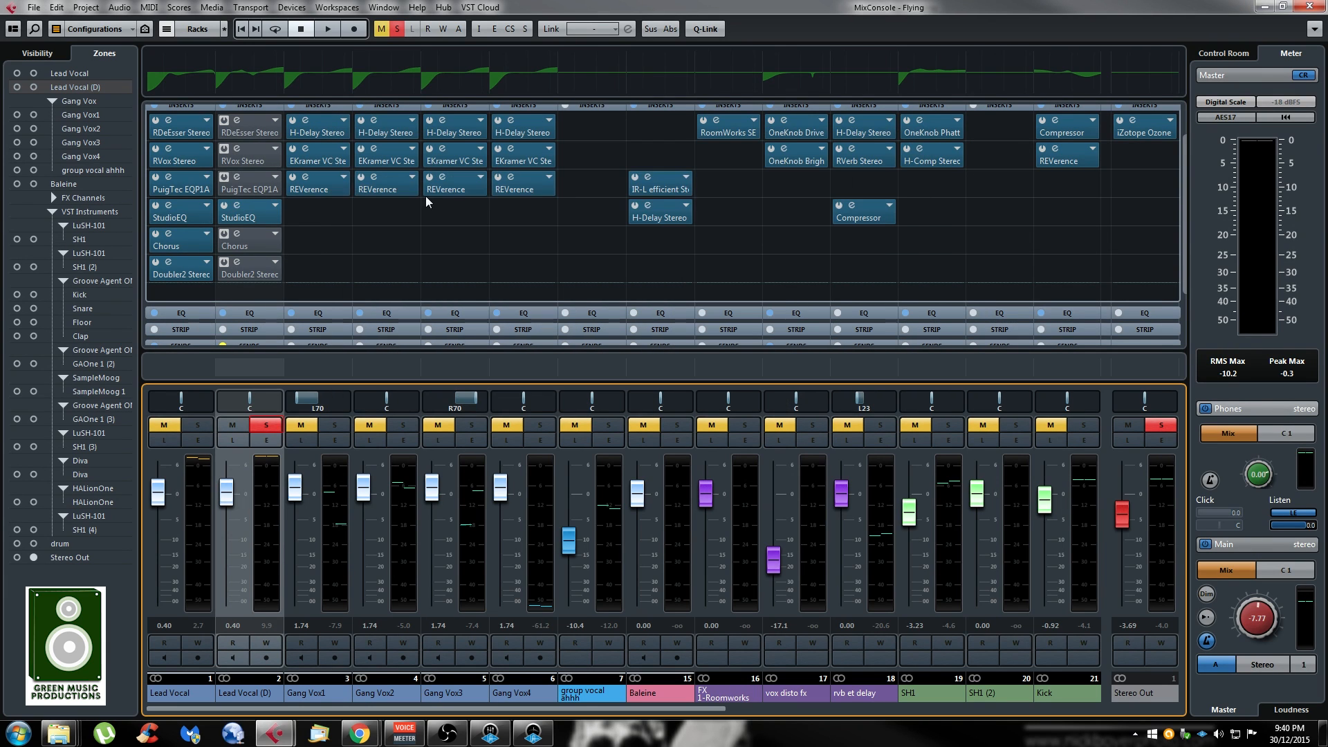
Turn off the StudioEQ of Lead Vocal (D), and boost band 3 of Lead Vocal's StudioEQ to 17.2 dB during playback
click(234, 212)
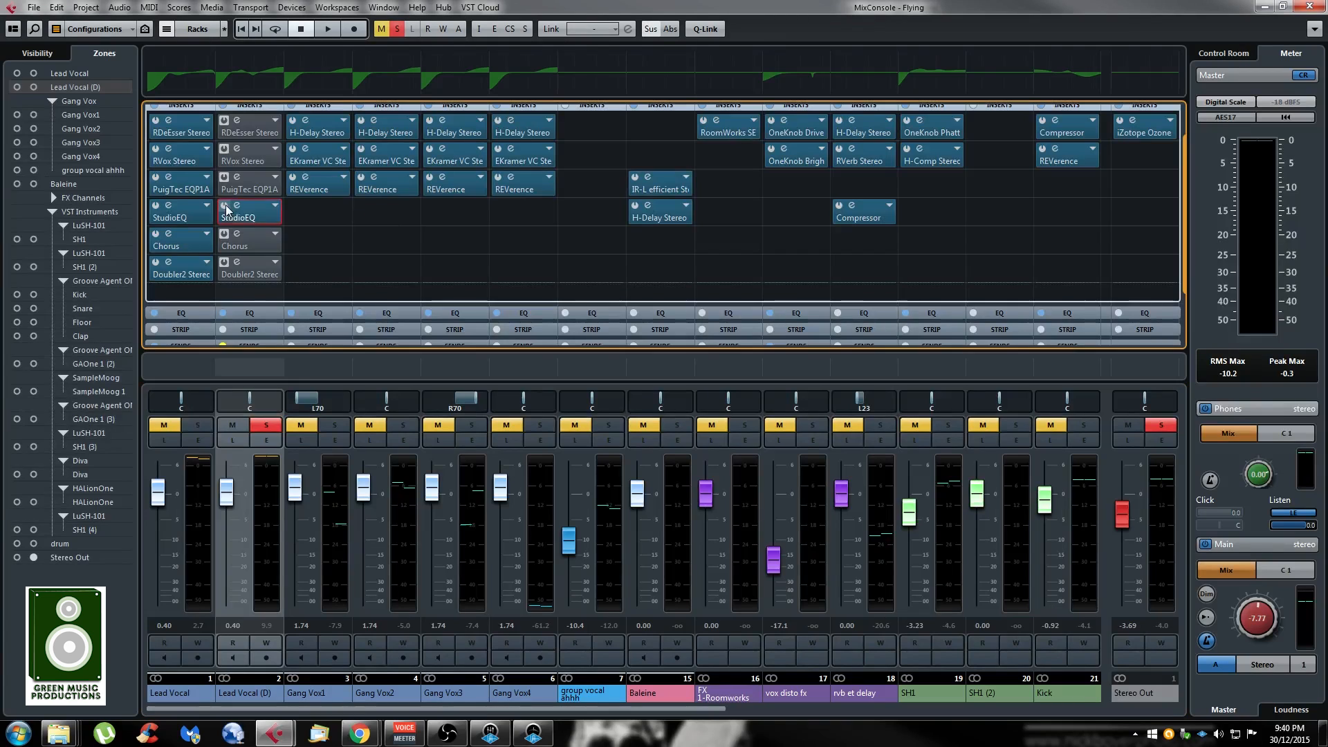
click(184, 218)
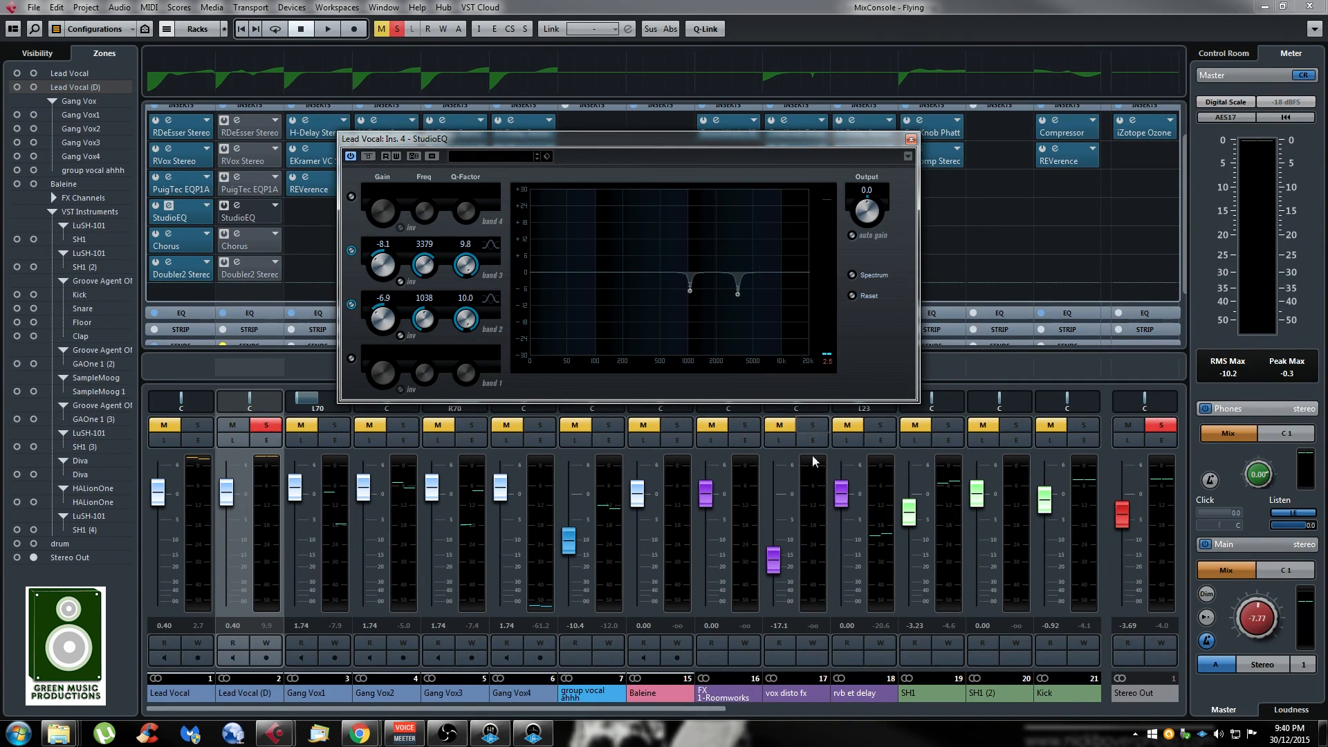
key(space)
drag(737, 295, 745, 226)
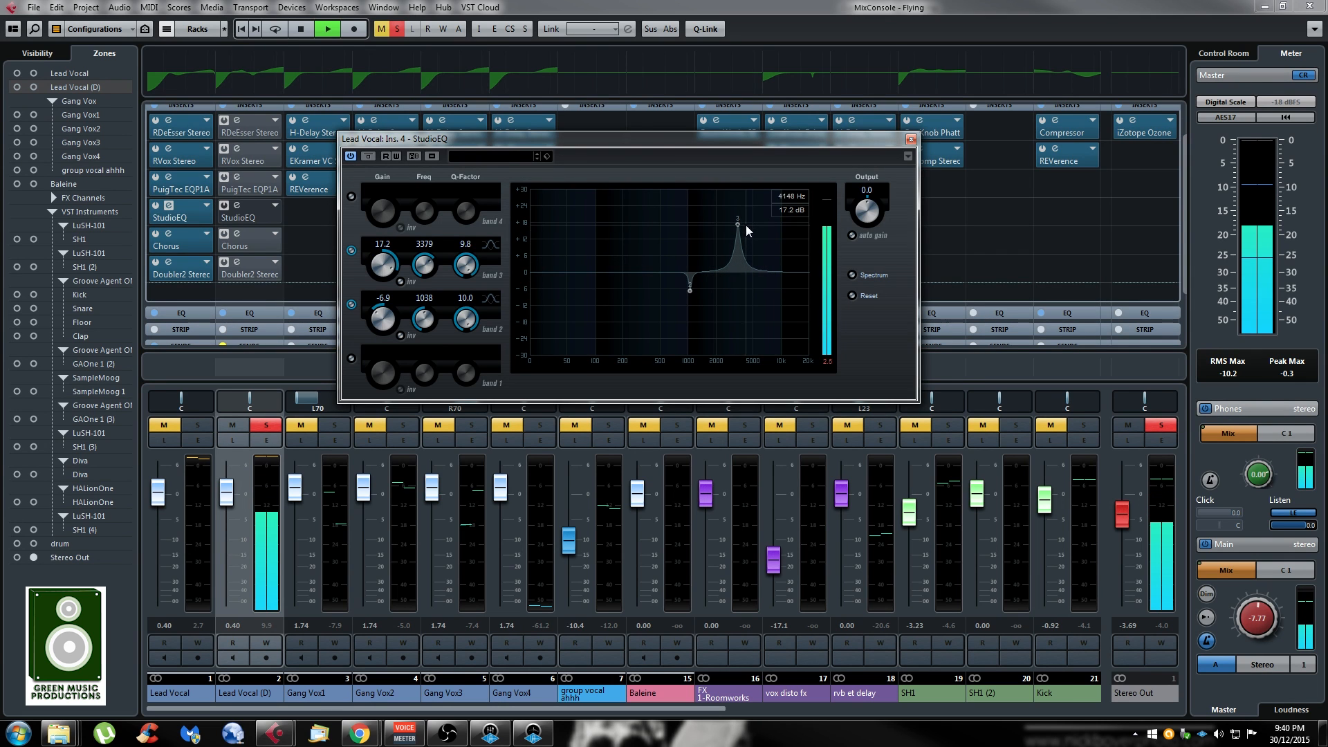
key(space)
Move the solo from Lead Vocal (D) to Lead Vocal, set its StudioEQ band 3 to -6.9 dB during playback, and close the plug-in
click(266, 427)
click(198, 425)
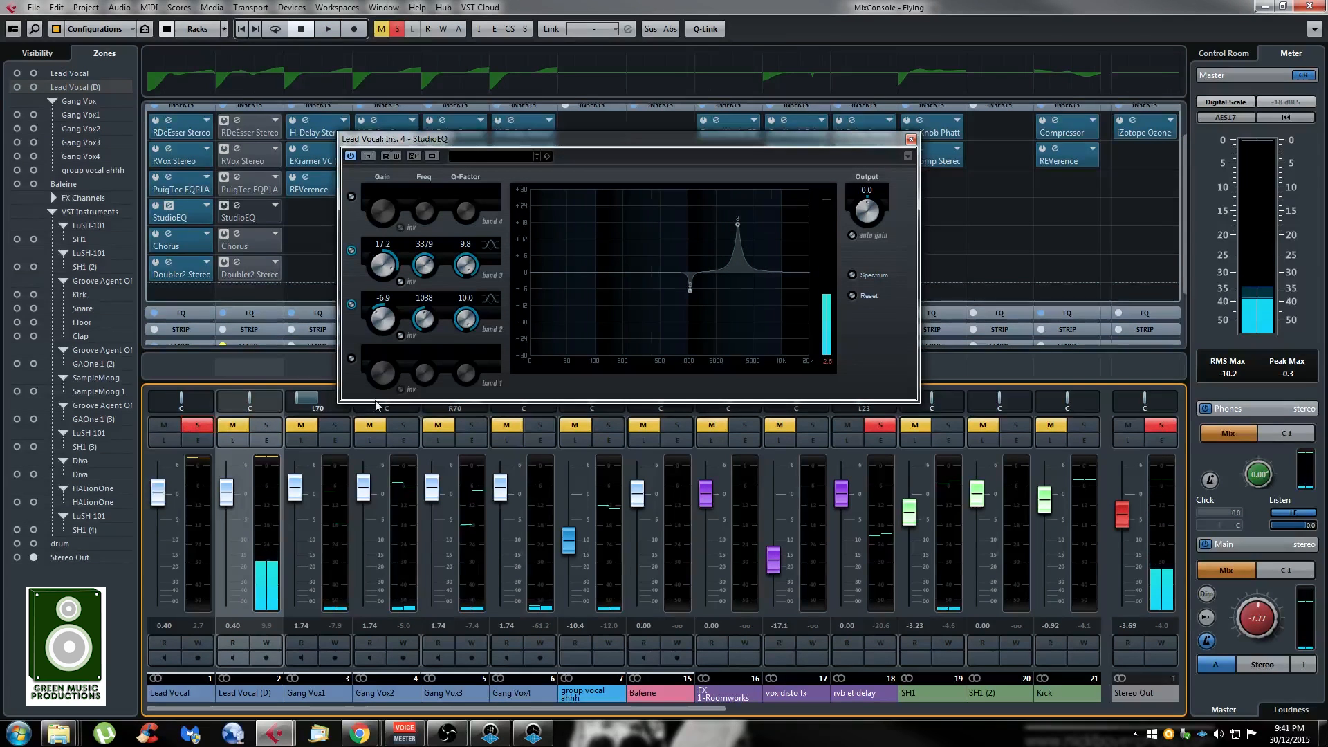
key(space)
drag(734, 224, 736, 292)
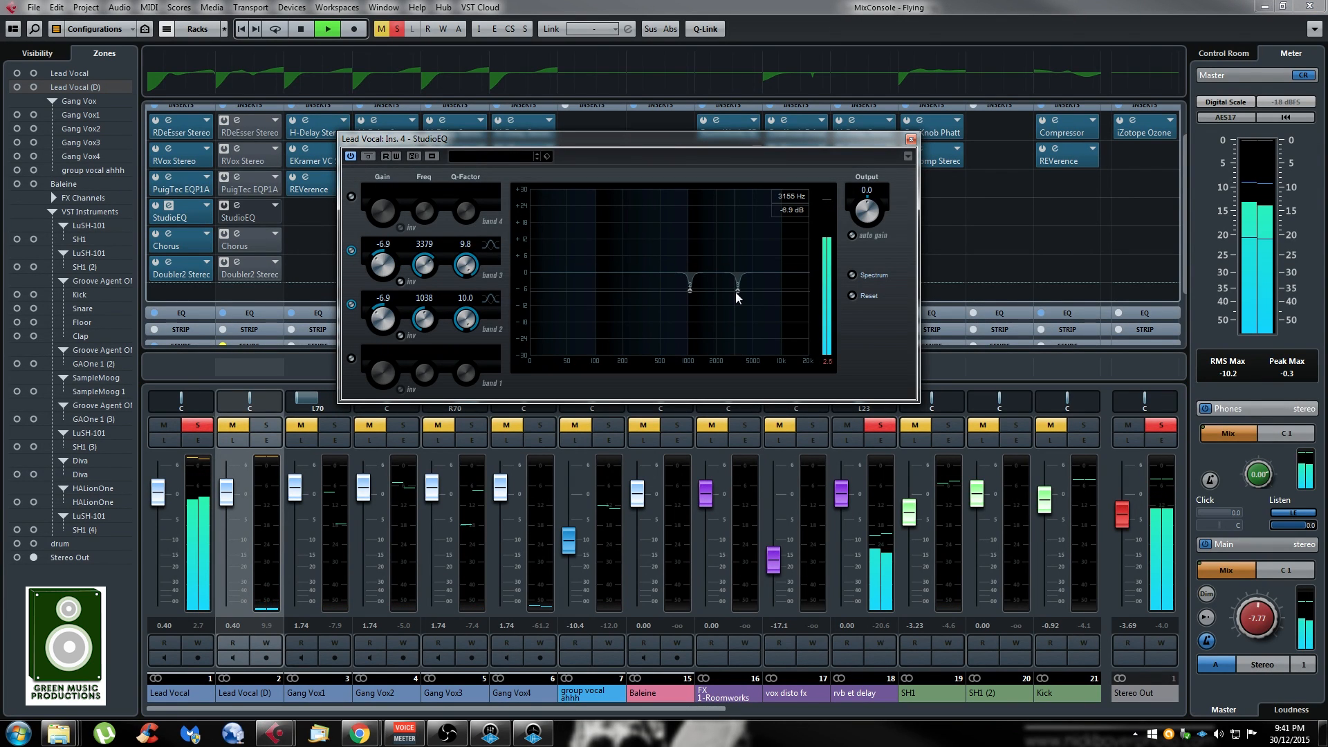
key(space)
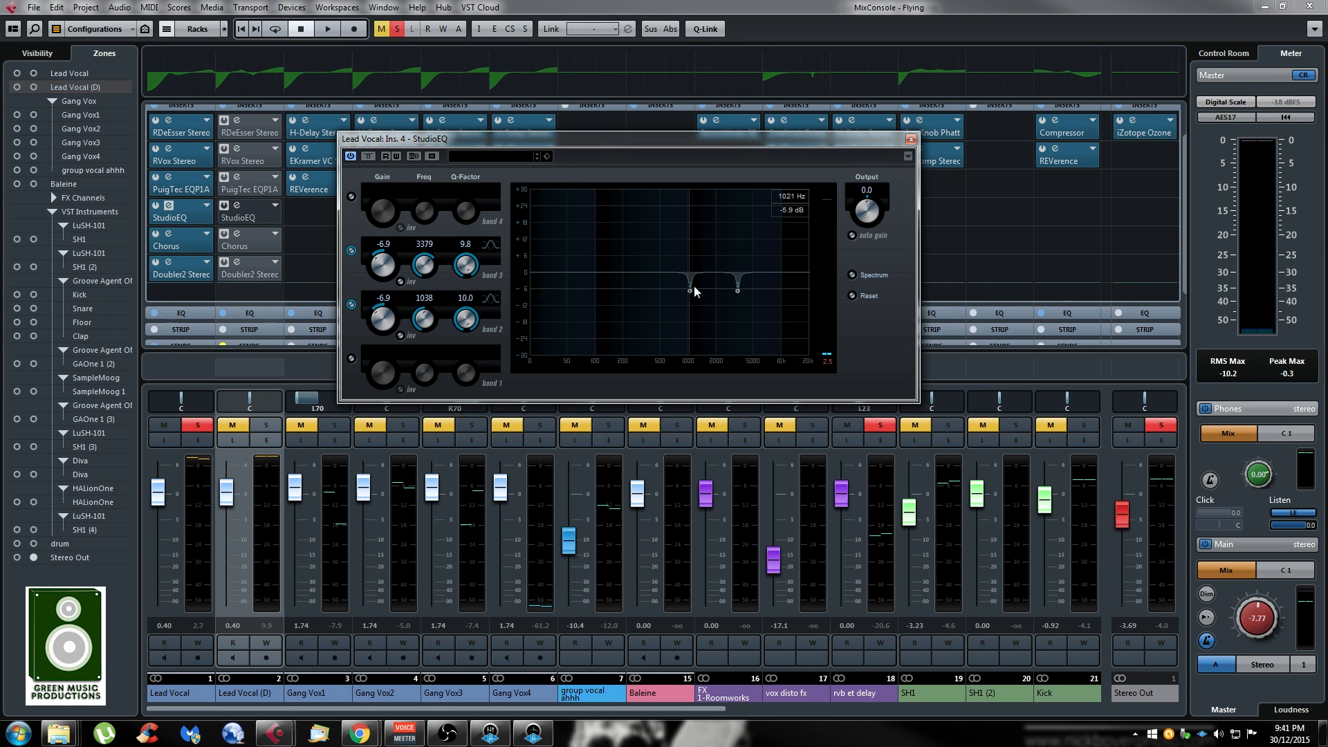
click(911, 139)
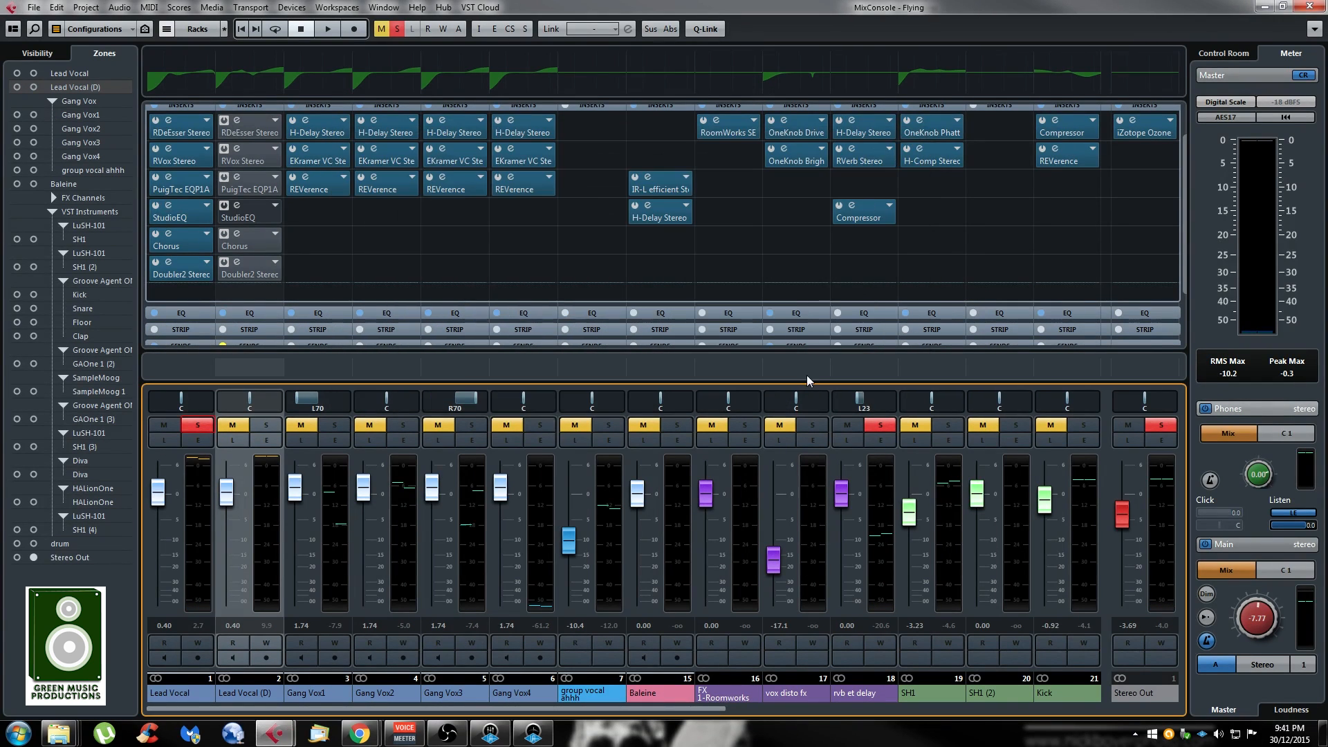
Open the RDeEsser insert of Lead Vocal, audition the soloed vocal through it, stop playback, and close the plug-in
click(186, 129)
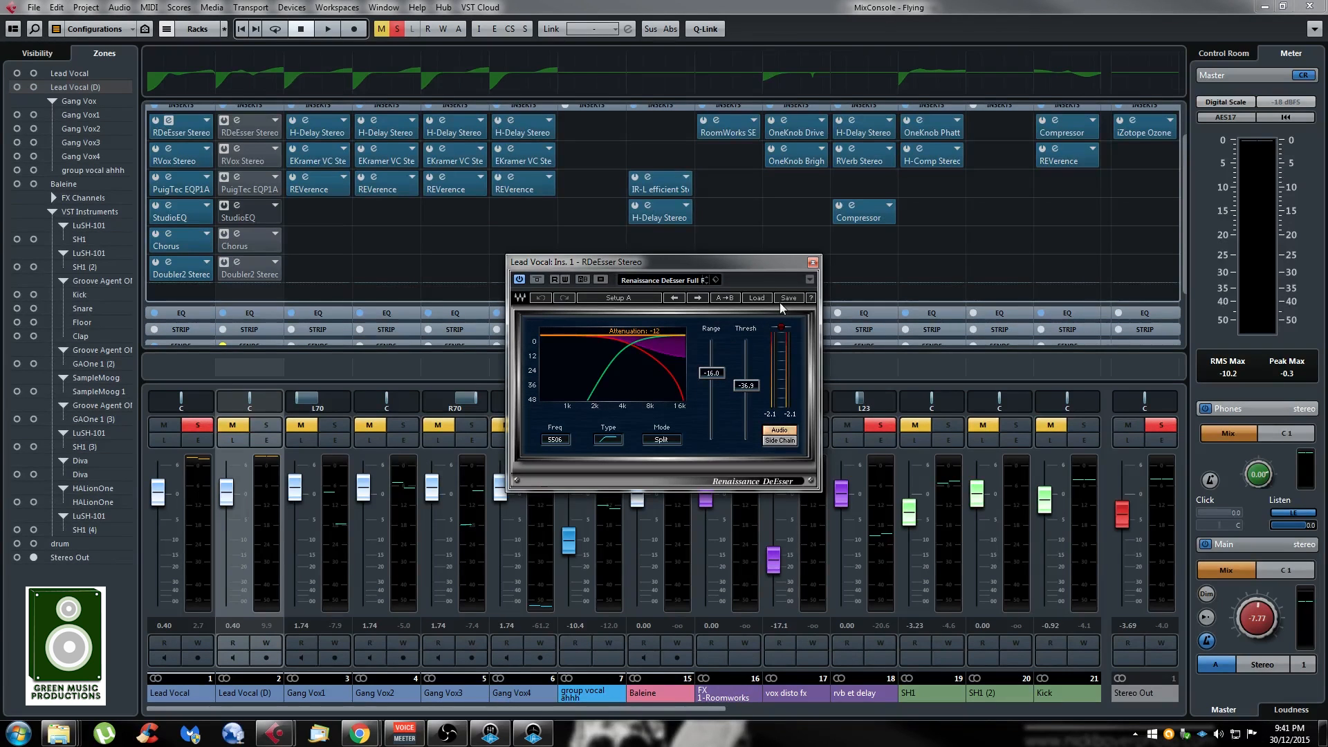
drag(753, 260, 822, 194)
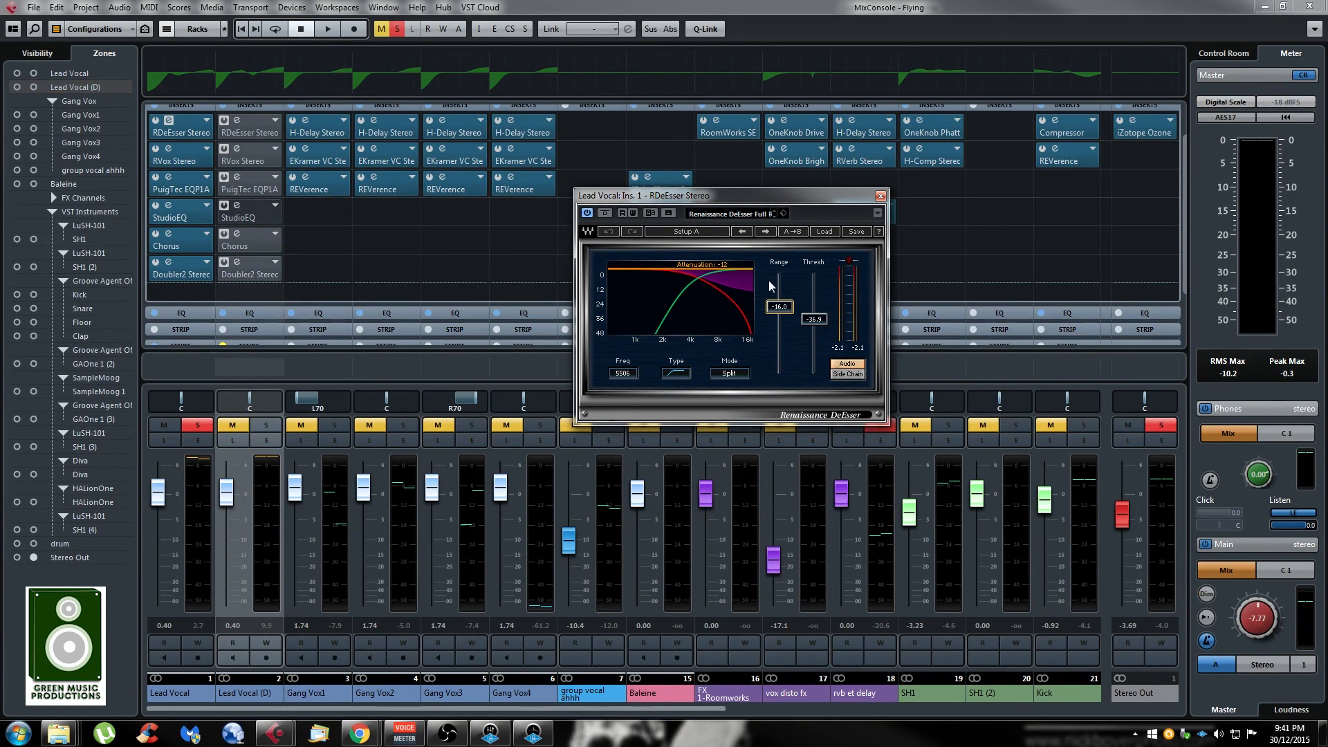
key(space)
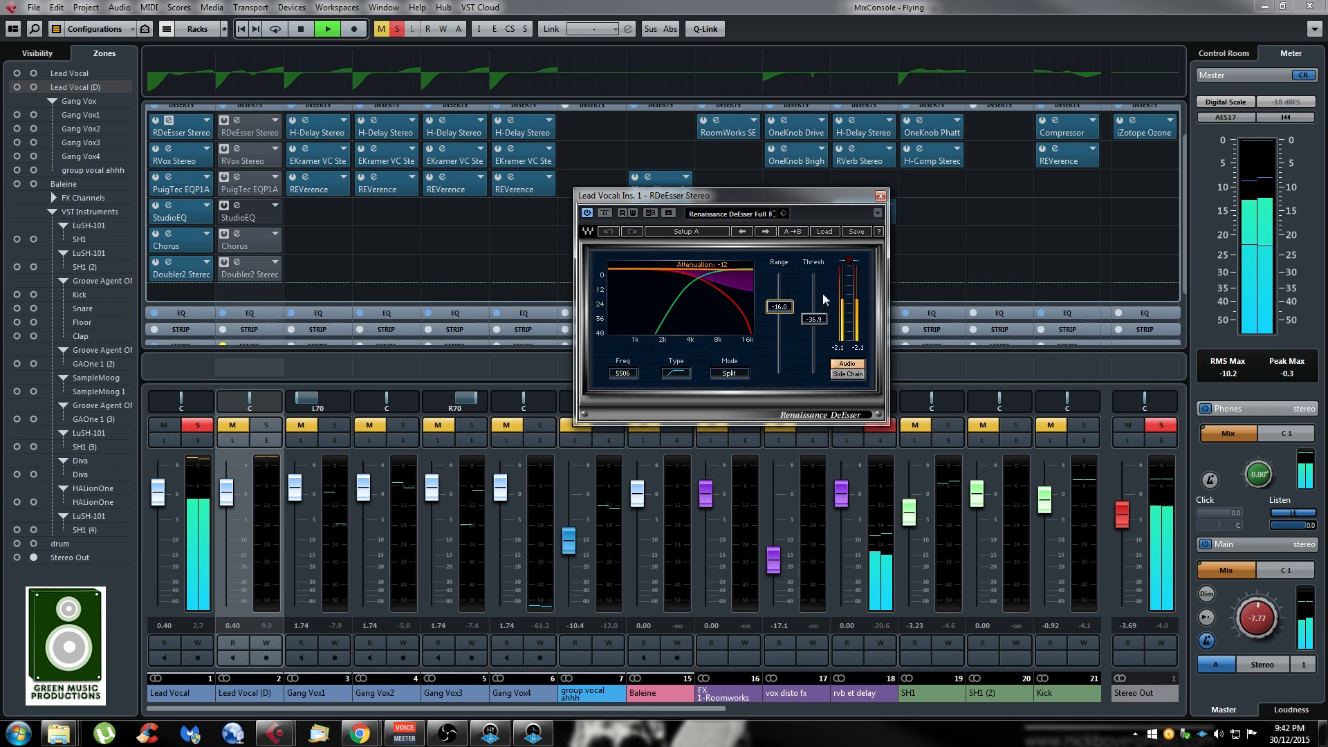
key(space)
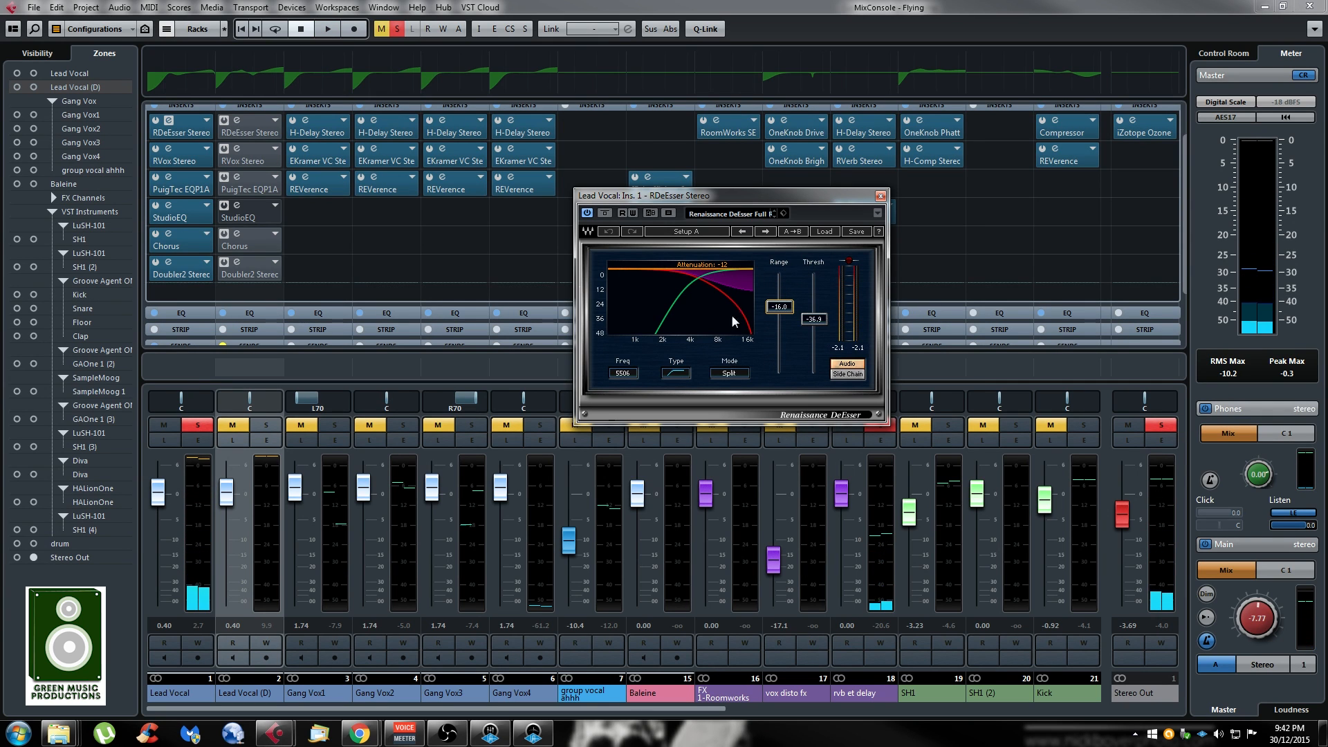
click(880, 196)
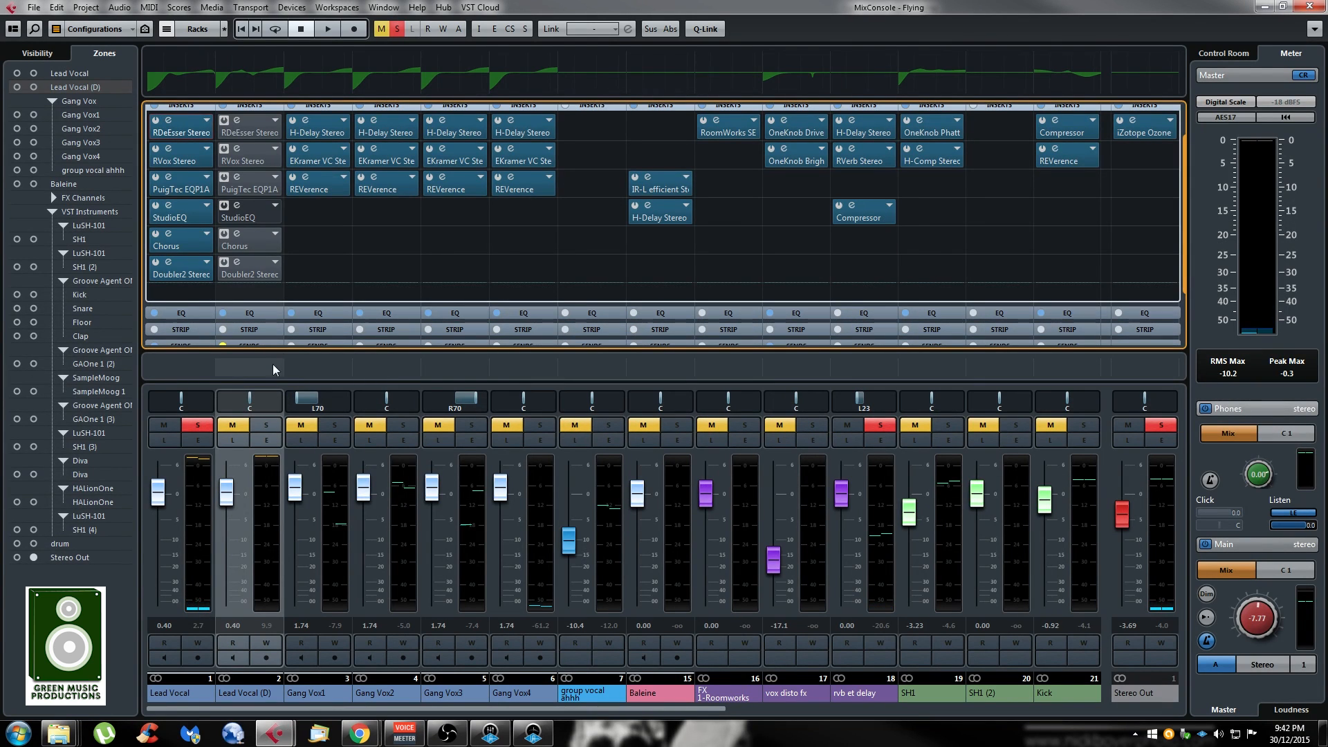
scroll(367, 255, down, 2)
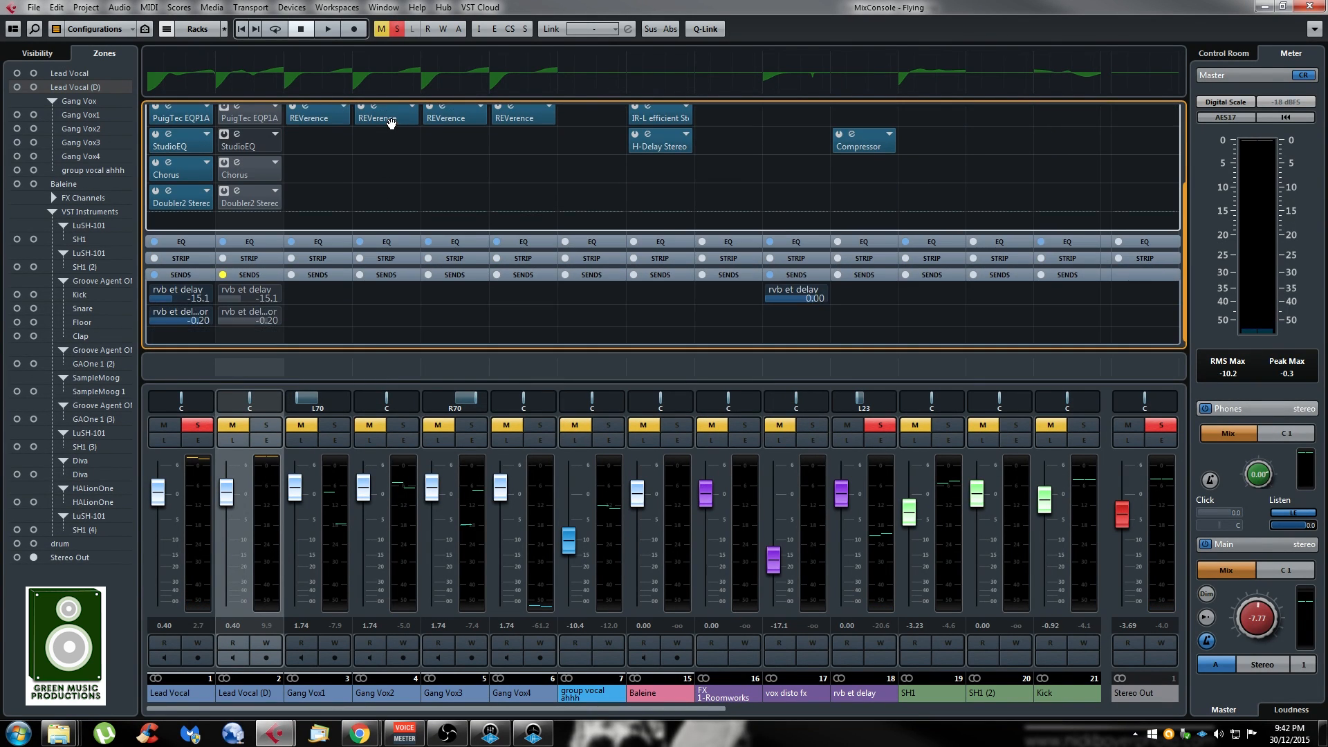
scroll(374, 339, up, 3)
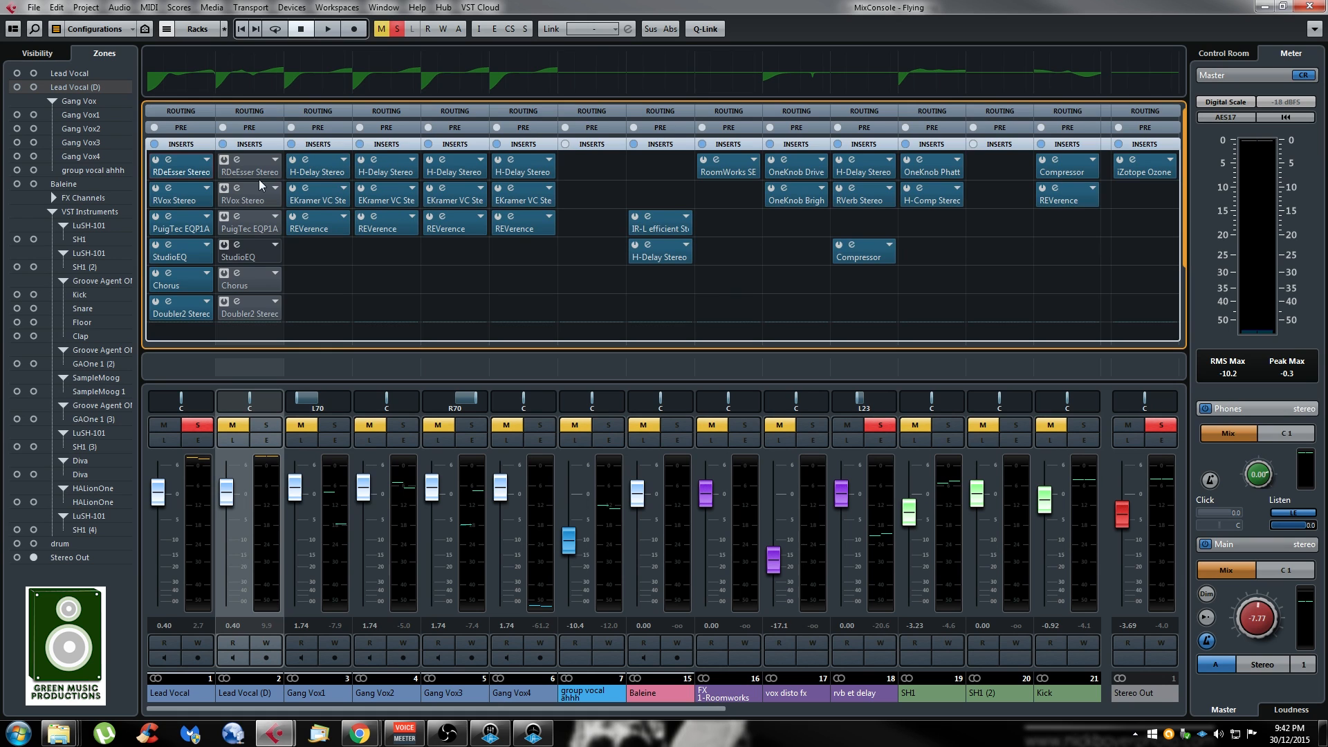